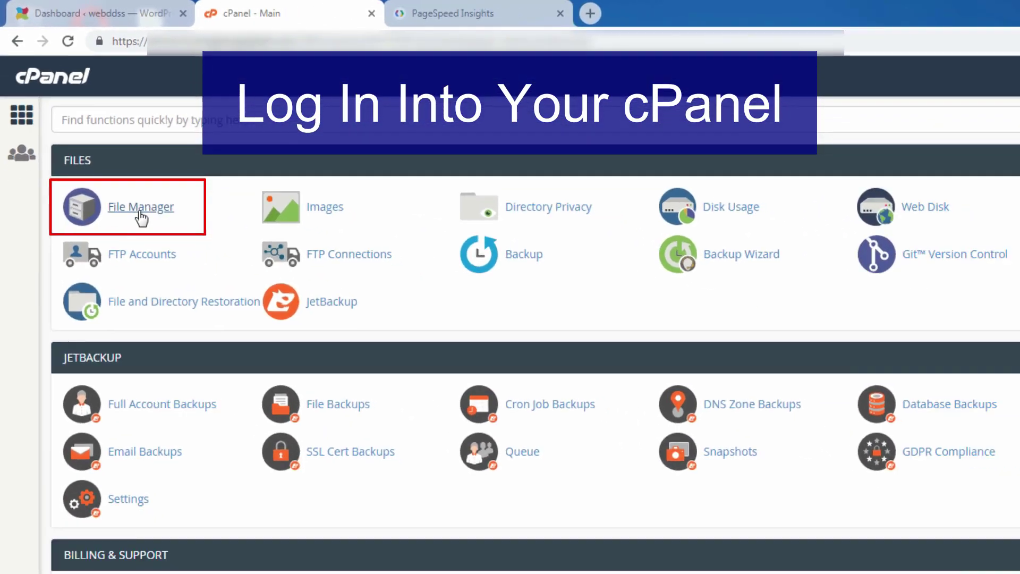
Open File Manager, go into public_html and select all its files and folders
{"action": "left_click", "coordinate": [95, 140]}
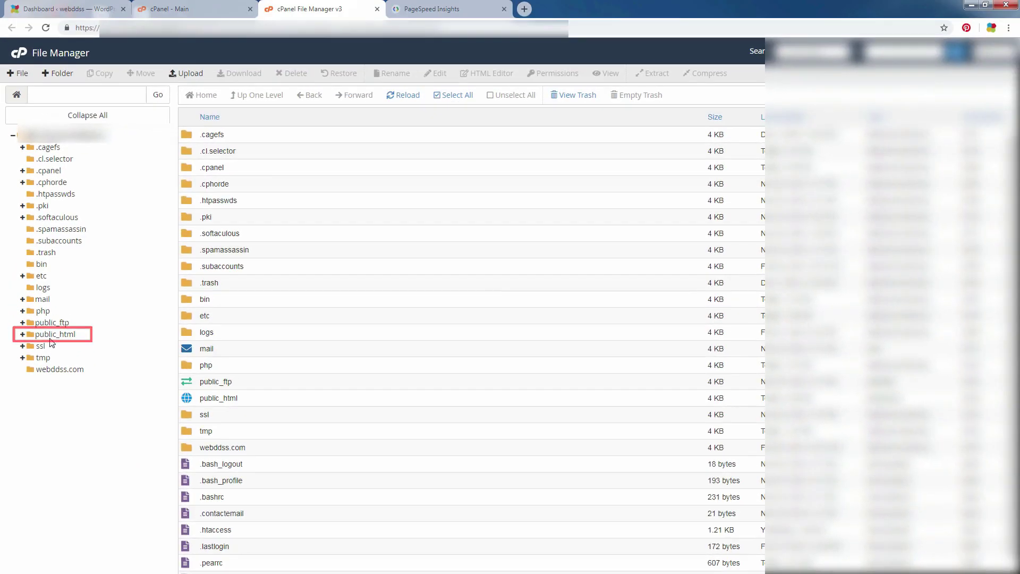
{"action": "left_click", "coordinate": [62, 280]}
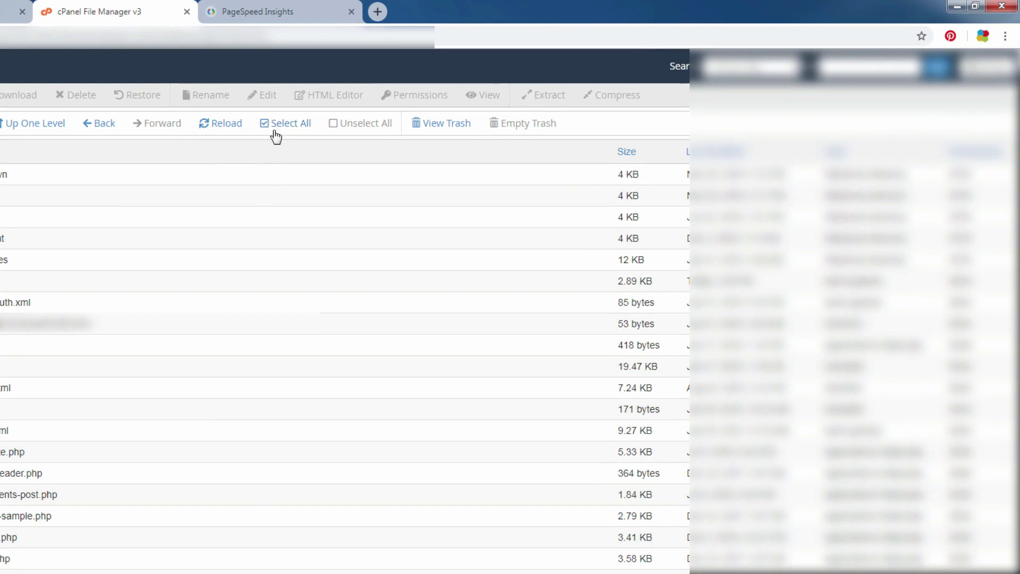
{"action": "left_click", "coordinate": [279, 130]}
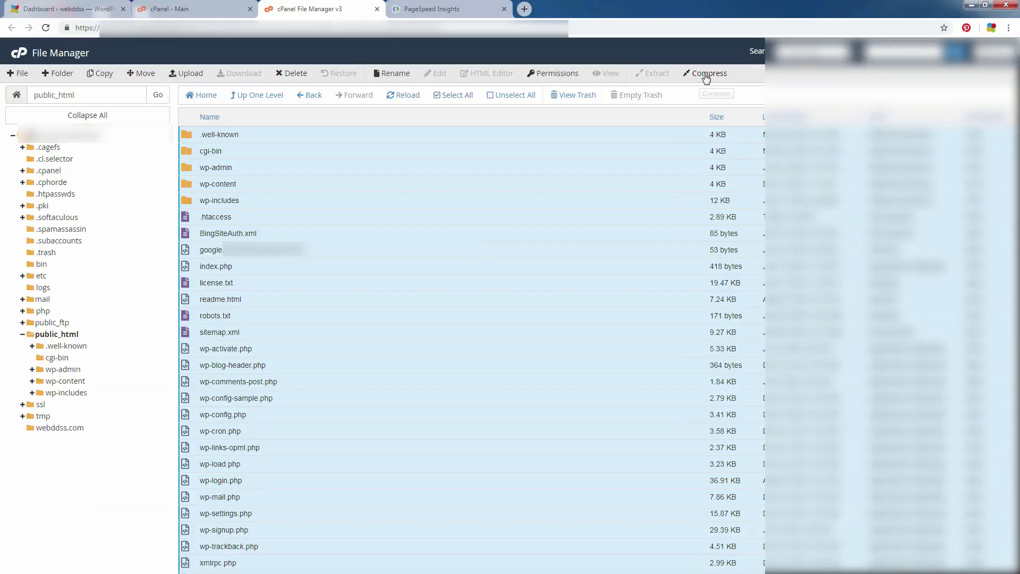
Compress the selected public_html contents into a zip archive and close the results
{"action": "left_click", "coordinate": [707, 74]}
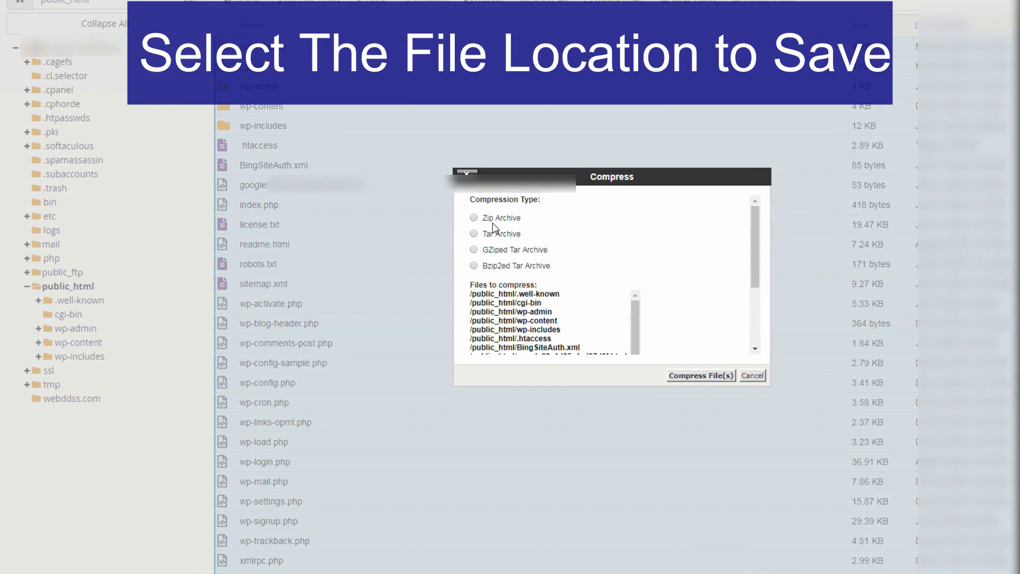
{"action": "left_click", "coordinate": [501, 198]}
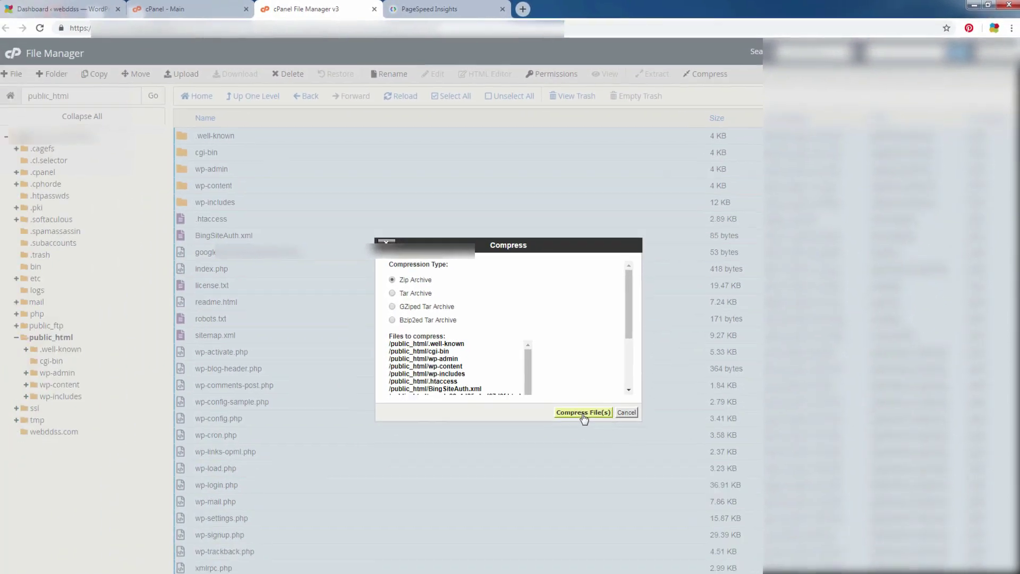
{"action": "left_click", "coordinate": [587, 409]}
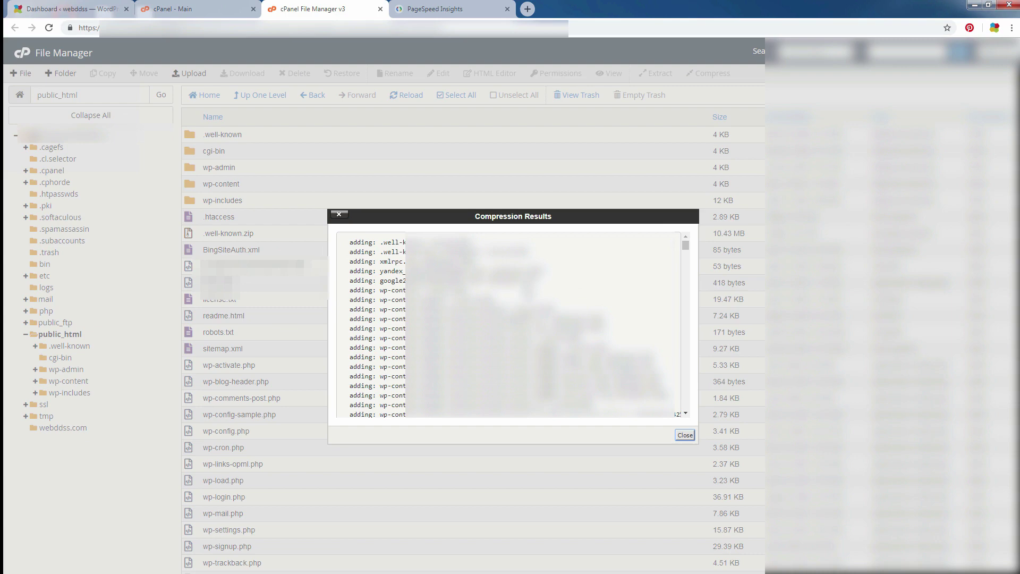
{"action": "left_click", "coordinate": [685, 435]}
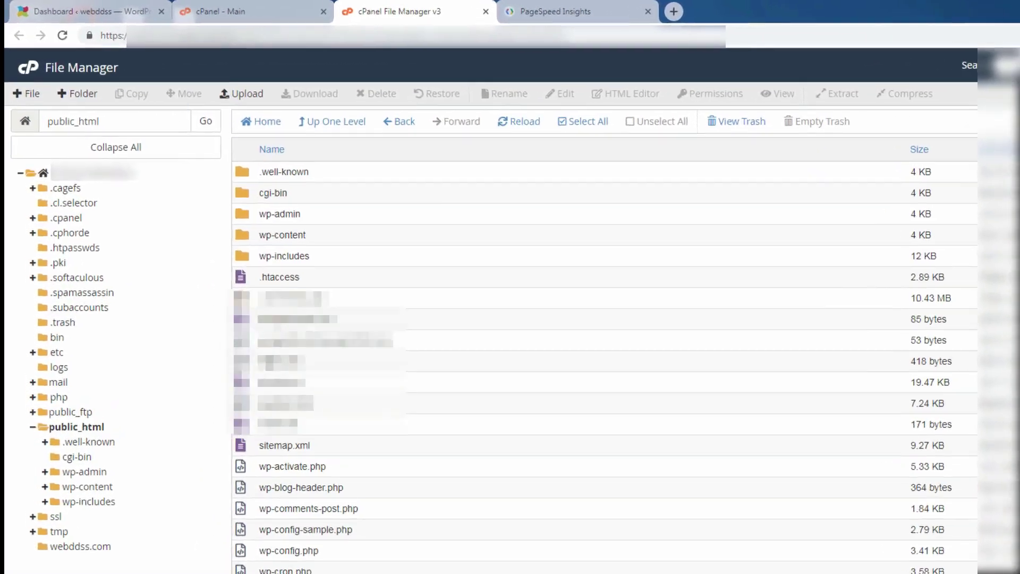
Download the .well-known.zip archive and show it in its local folder
{"action": "left_click", "coordinate": [303, 321]}
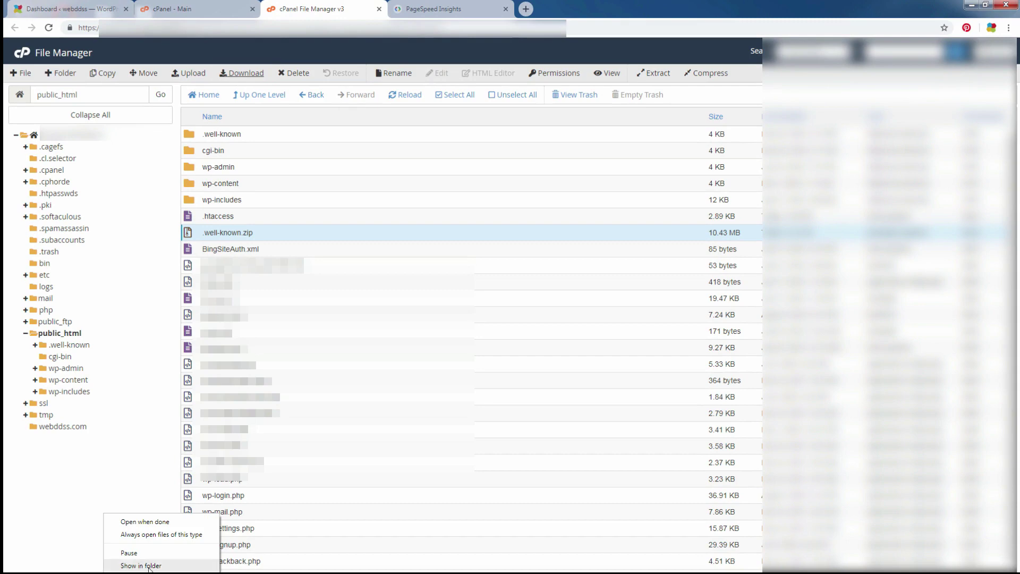
{"action": "left_click", "coordinate": [140, 566]}
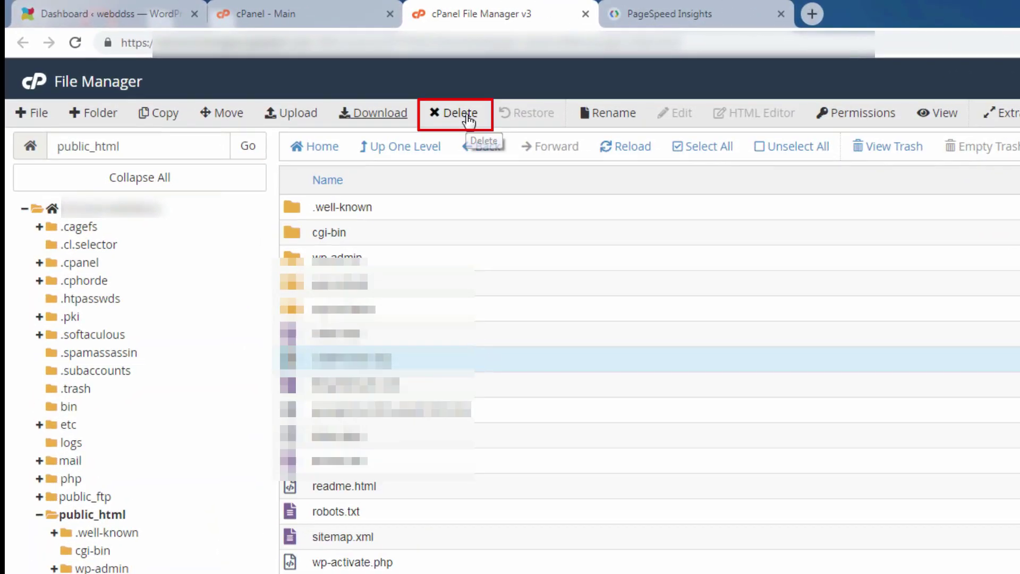
Delete .well-known.zip permanently, skipping the trash
{"action": "left_click", "coordinate": [467, 120]}
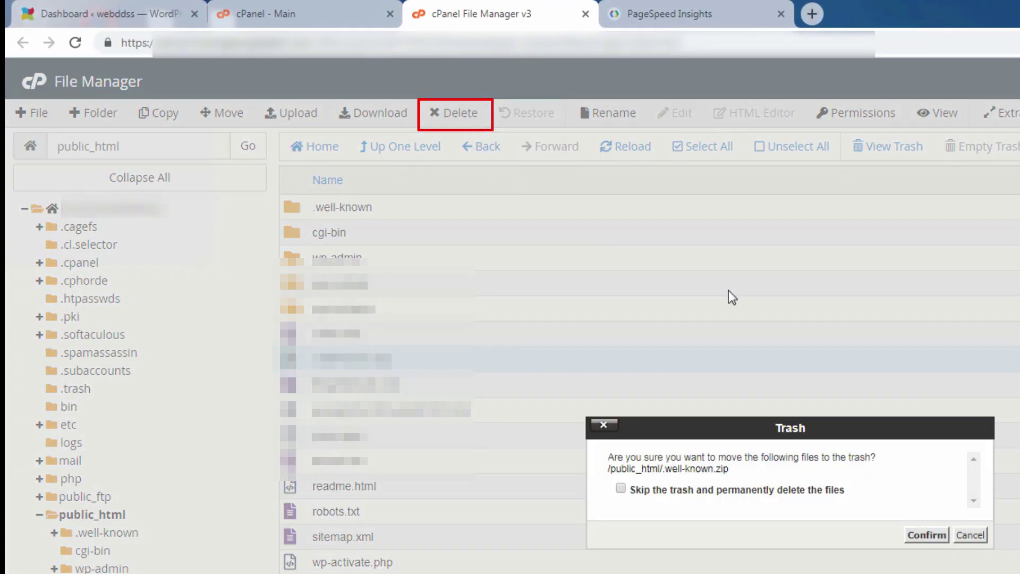
{"action": "left_click", "coordinate": [621, 489]}
{"action": "left_click", "coordinate": [933, 538]}
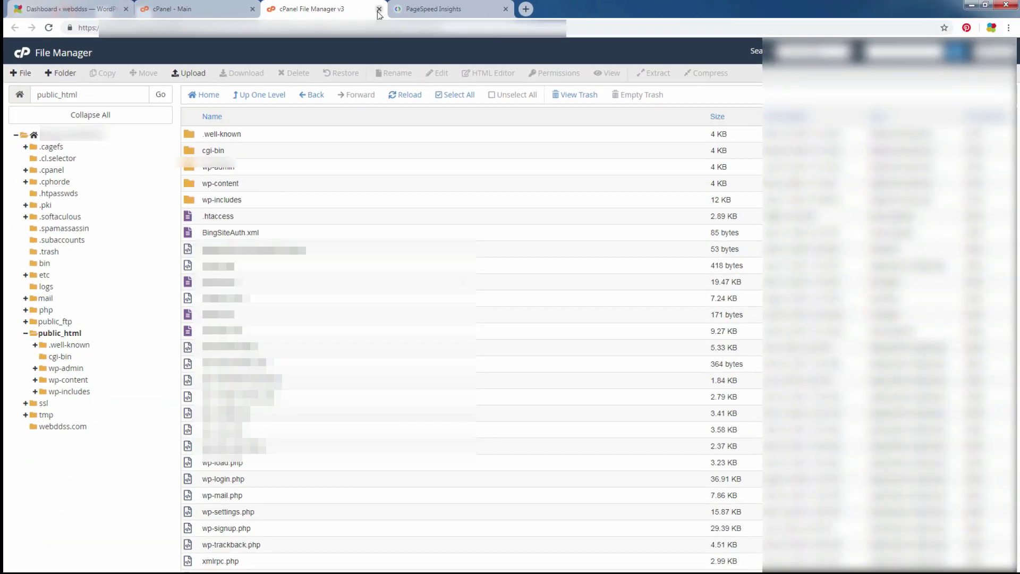
Close File Manager and launch phpMyAdmin using the 'phpmy' quick search
{"action": "left_click", "coordinate": [379, 9]}
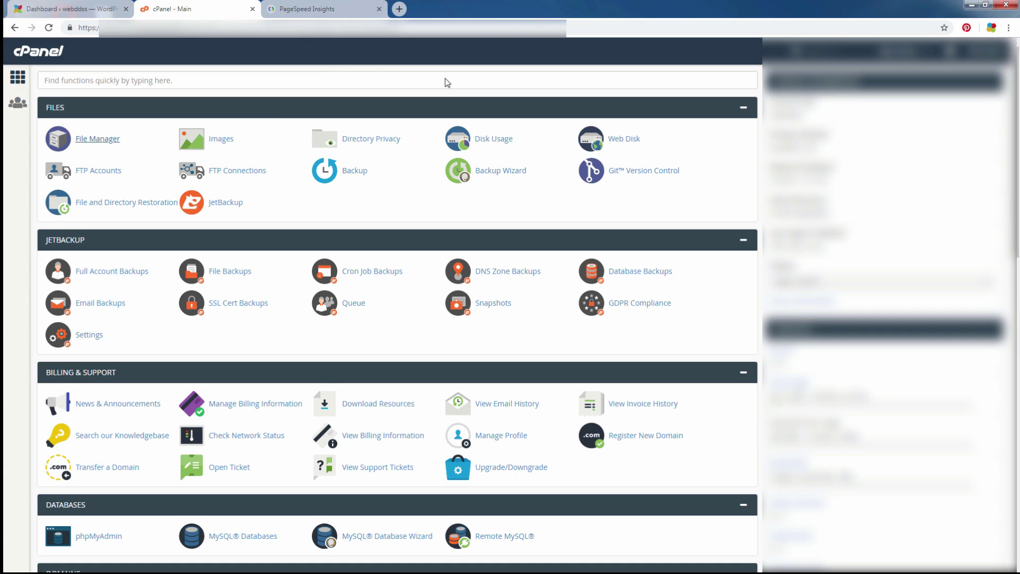
{"action": "left_click", "coordinate": [209, 83]}
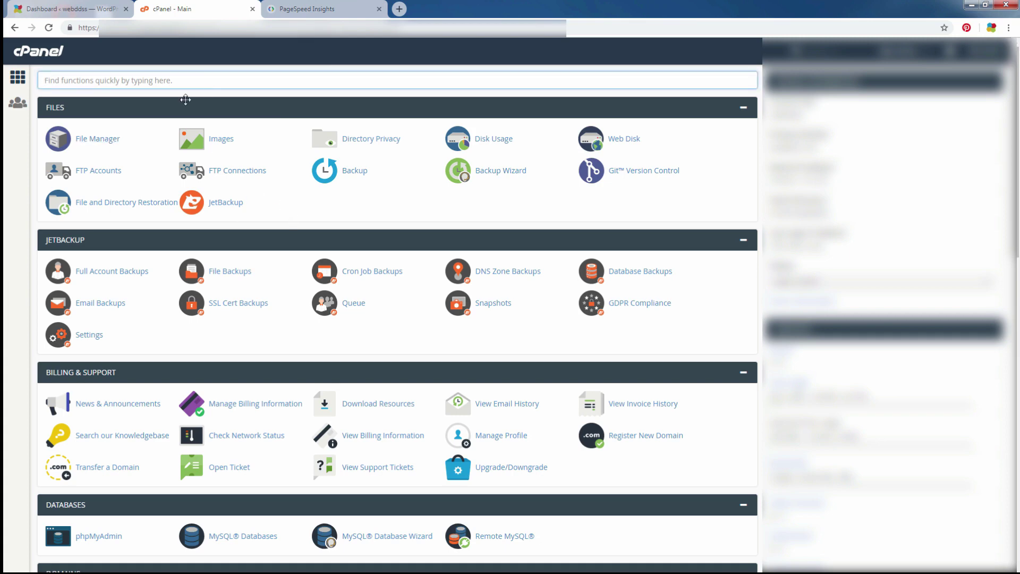
{"action": "type", "text": "php"}
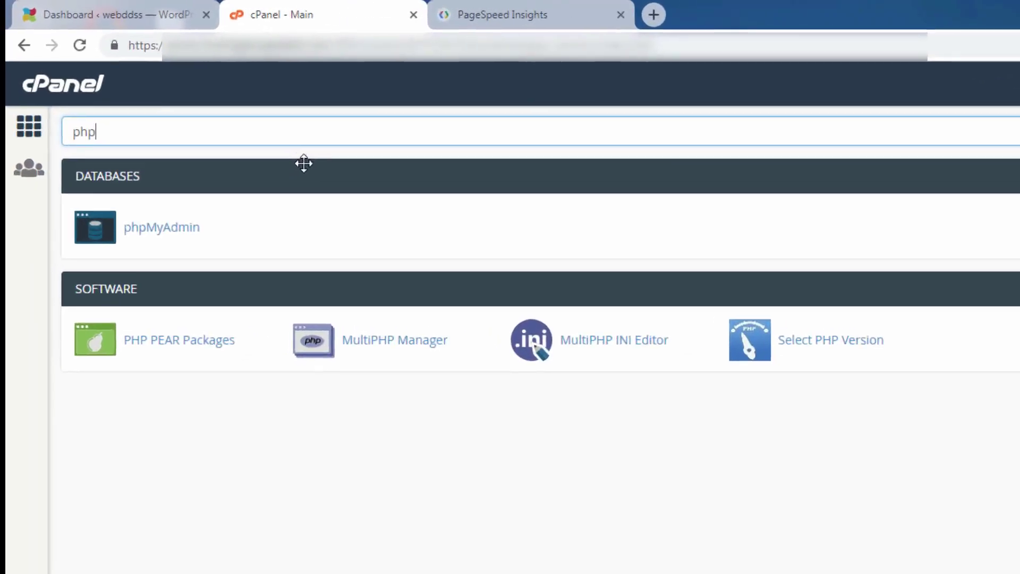
{"action": "type", "text": "my"}
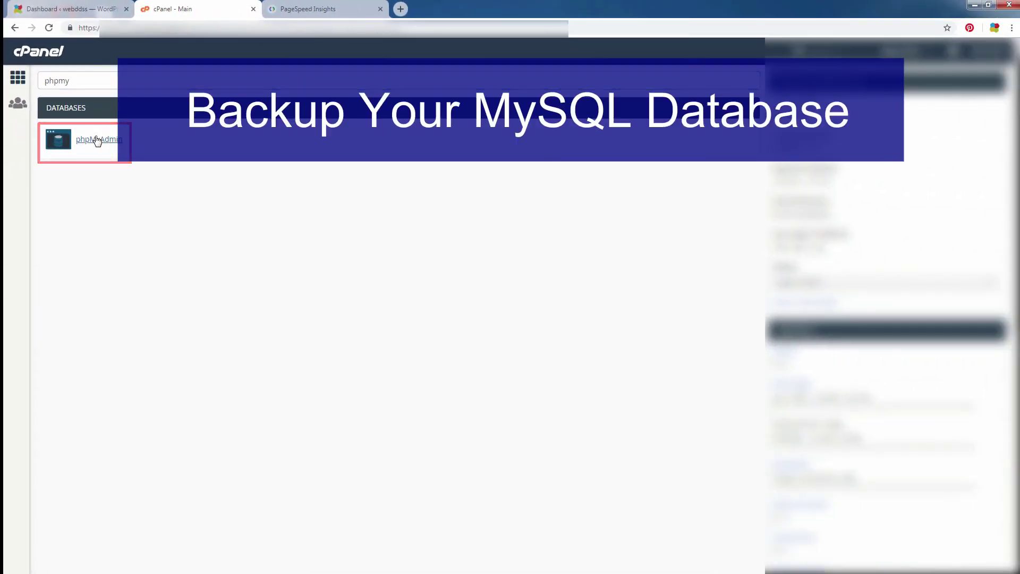
{"action": "left_click", "coordinate": [98, 140]}
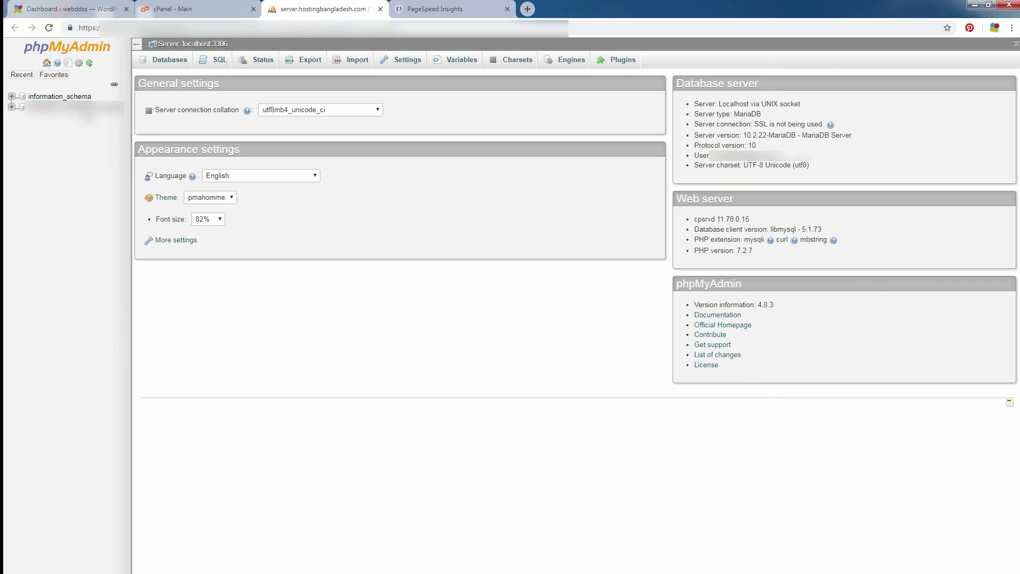
Open the site's database, check all 14 tables and go to their Export options
{"action": "left_click", "coordinate": [170, 61]}
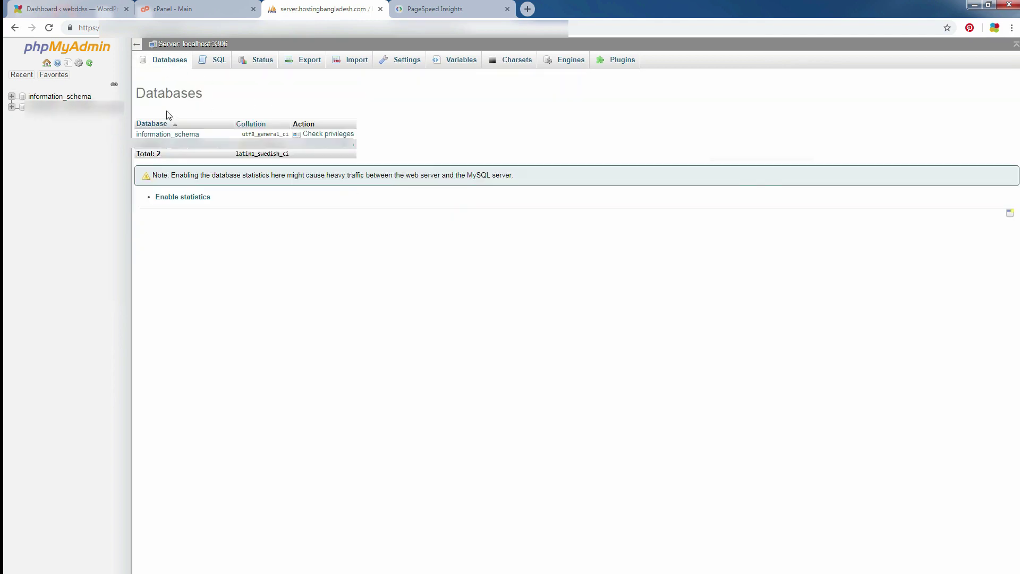
{"action": "left_click", "coordinate": [69, 108]}
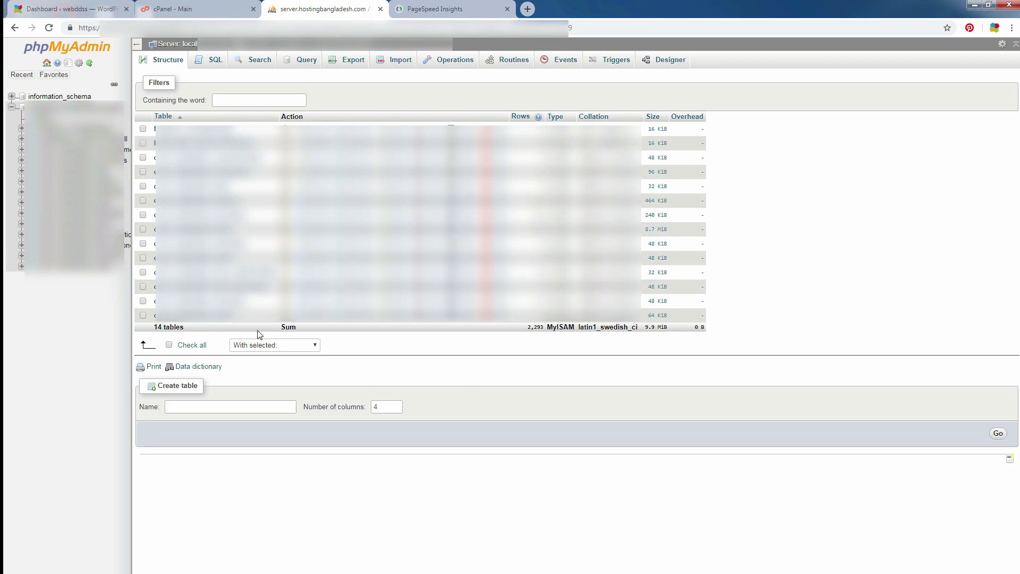
{"action": "left_click", "coordinate": [169, 345]}
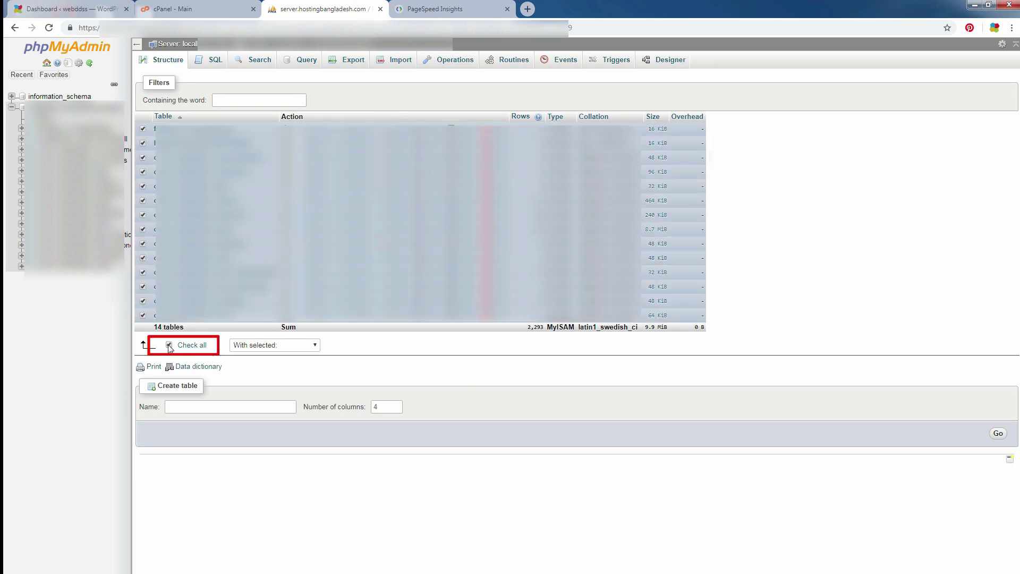
{"action": "left_click", "coordinate": [349, 63]}
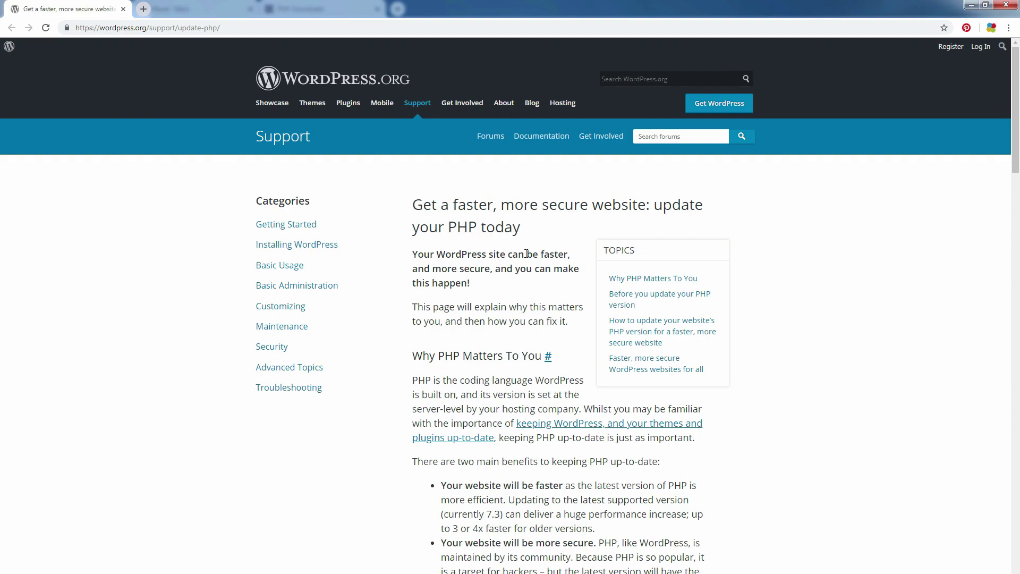
Highlight the guide's 'Your website will be faster' and 'Your website will be more secure' points
{"action": "scroll", "coordinate": [526, 254], "scroll_direction": "down", "scroll_amount": 5}
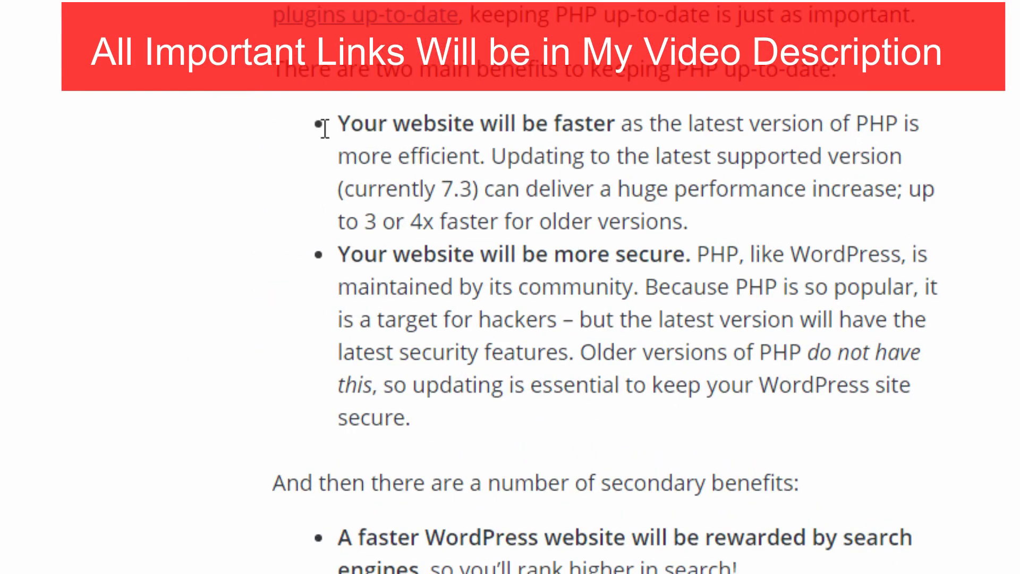
{"action": "left_click_drag", "start_coordinate": [325, 129], "coordinate": [628, 135]}
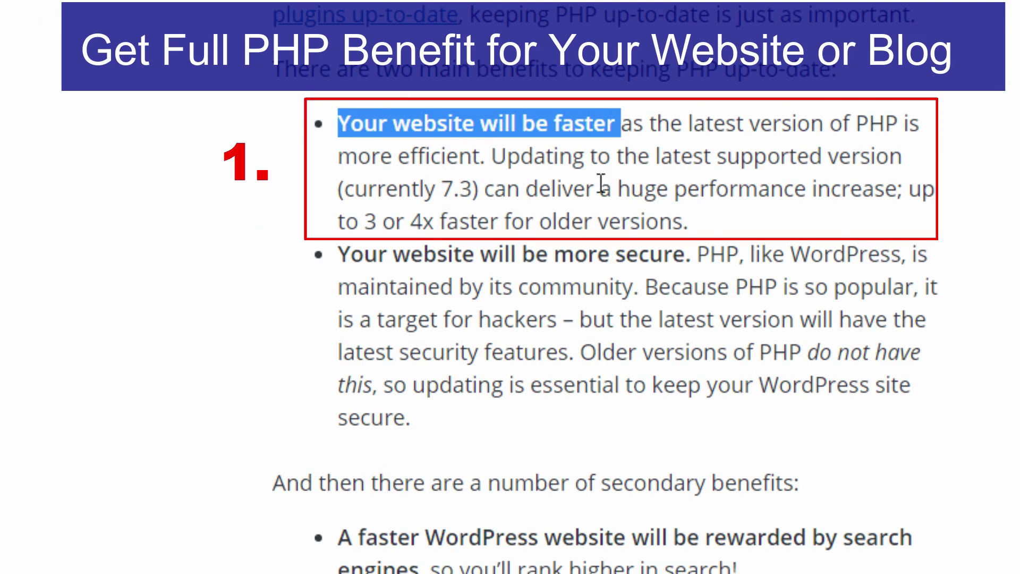
{"action": "left_click", "coordinate": [343, 254]}
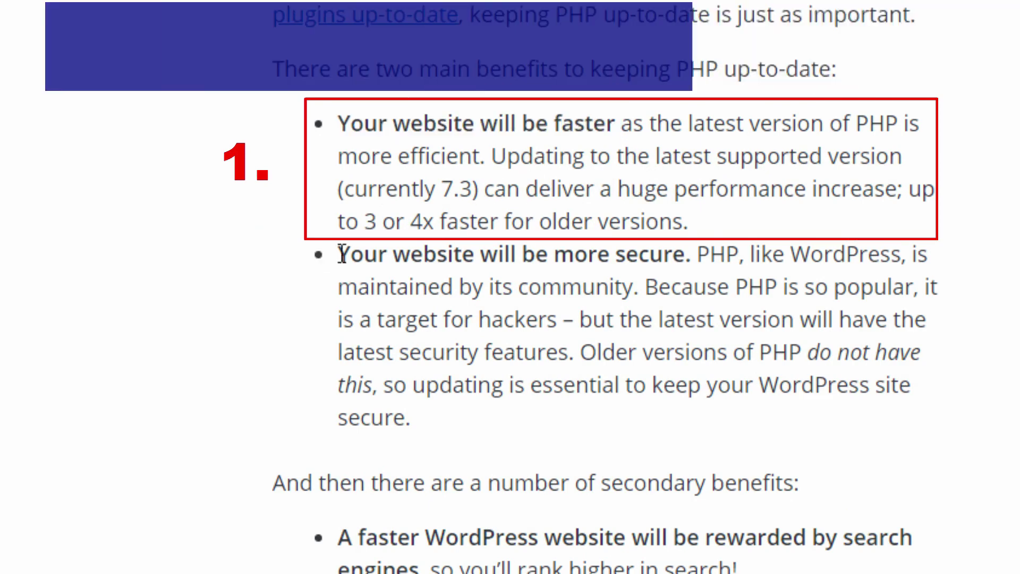
{"action": "left_click_drag", "start_coordinate": [343, 255], "coordinate": [694, 254]}
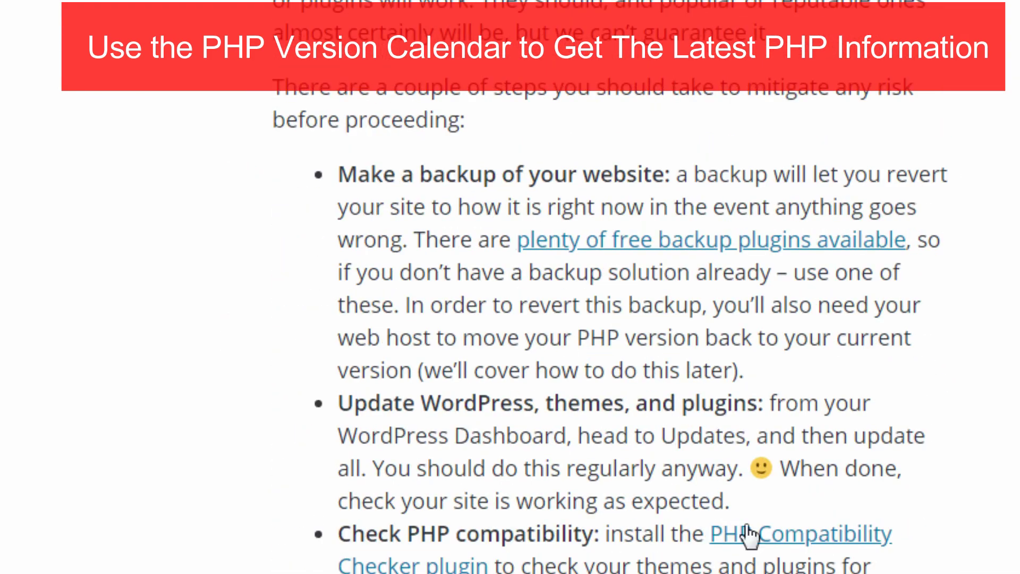
{"action": "scroll", "coordinate": [438, 351], "scroll_direction": "down", "scroll_amount": 4}
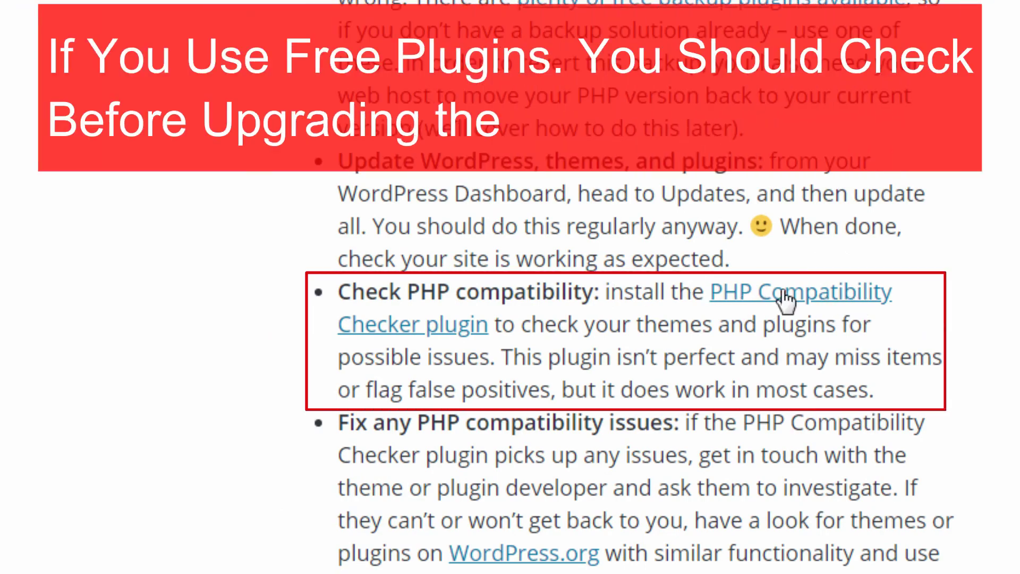
Copy 'PHP Compatibility Checker' from the article and return to the WordPress Dashboard
{"action": "left_click_drag", "start_coordinate": [710, 292], "coordinate": [420, 327]}
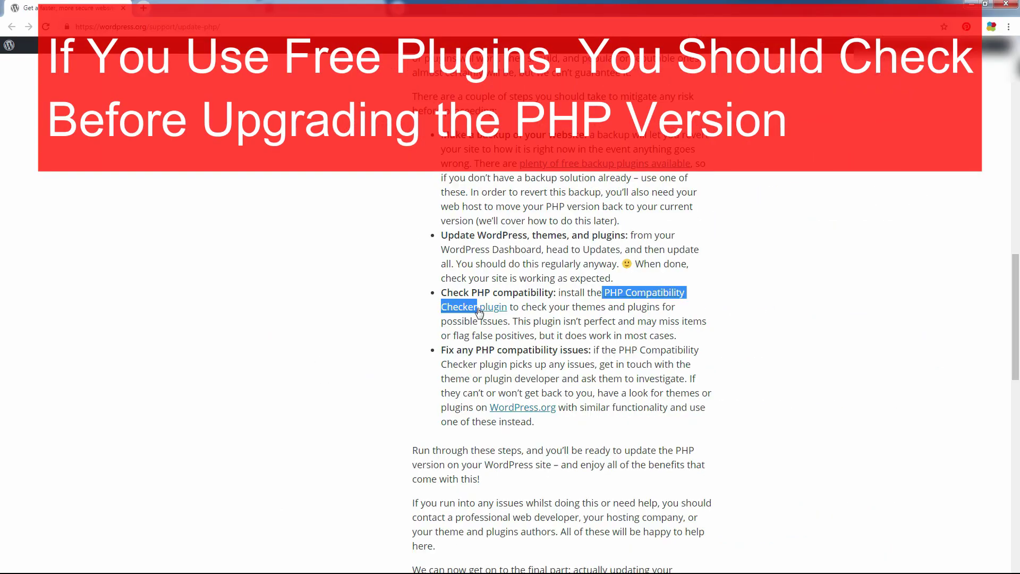
{"action": "right_click", "coordinate": [409, 330]}
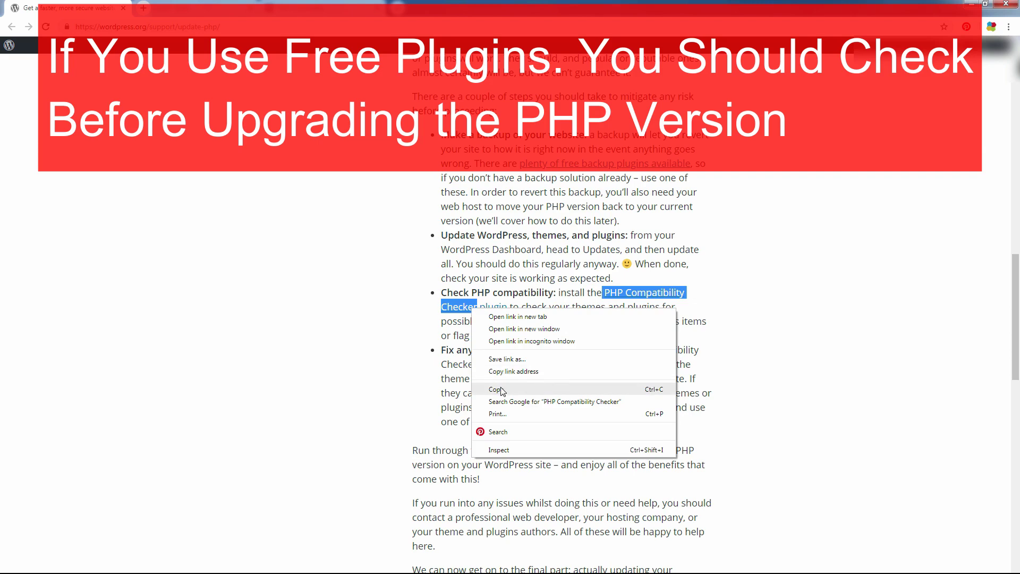
{"action": "left_click", "coordinate": [502, 391]}
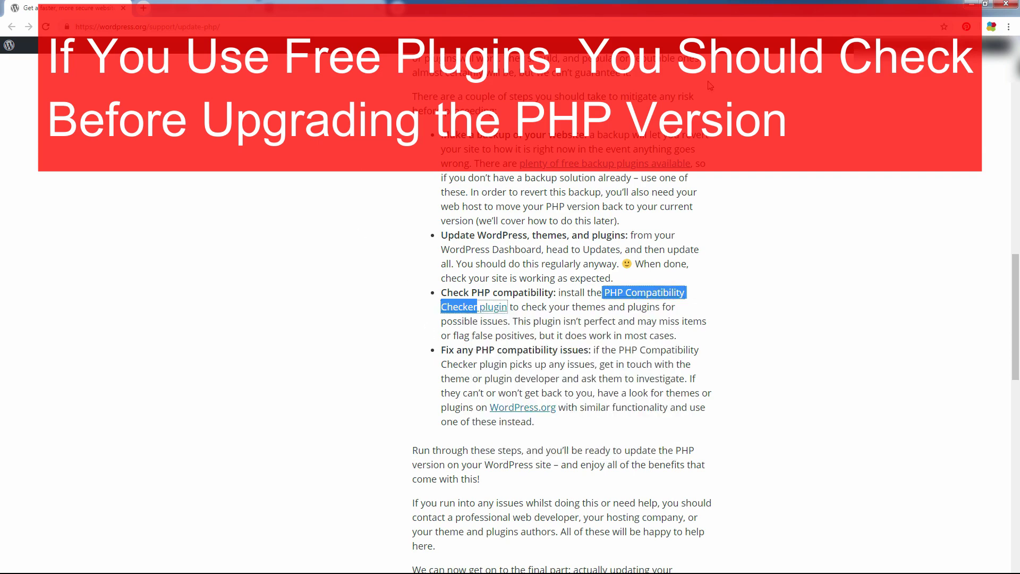
{"action": "left_click", "coordinate": [970, 6]}
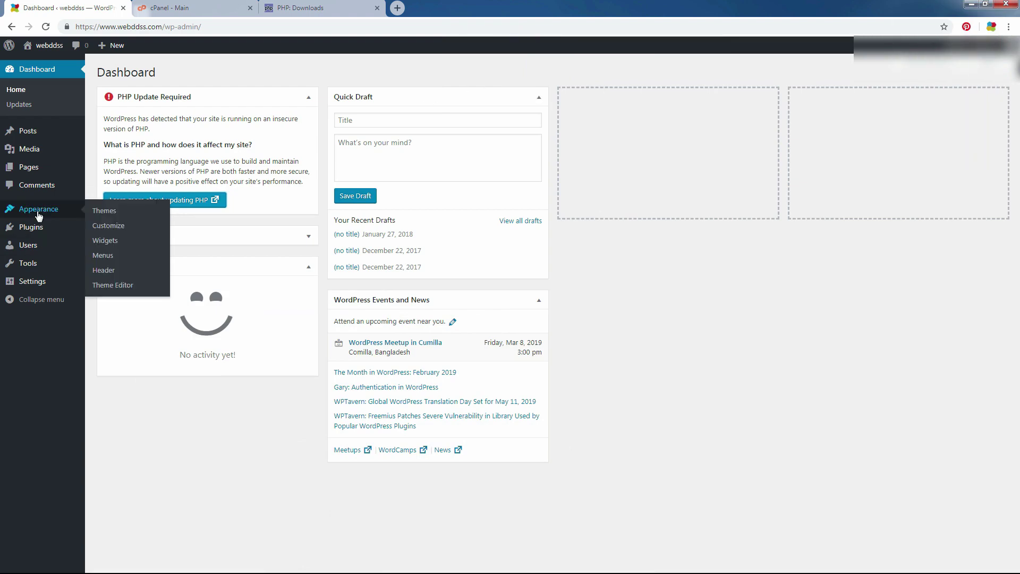
Paste 'PHP Compatibility Checker' into the Add New plugin search and install it
{"action": "mouse_move", "coordinate": [33, 224]}
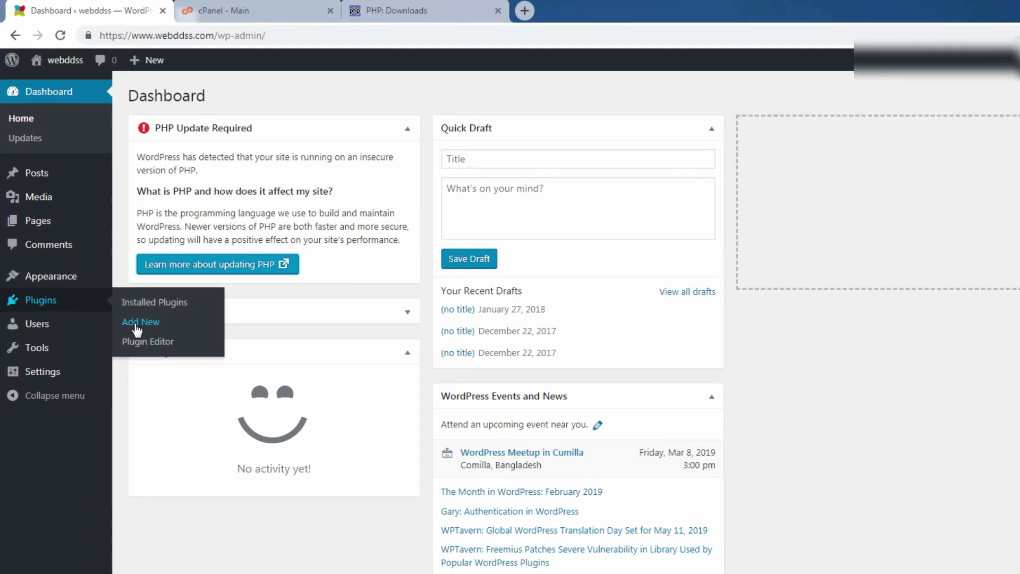
{"action": "left_click", "coordinate": [137, 329]}
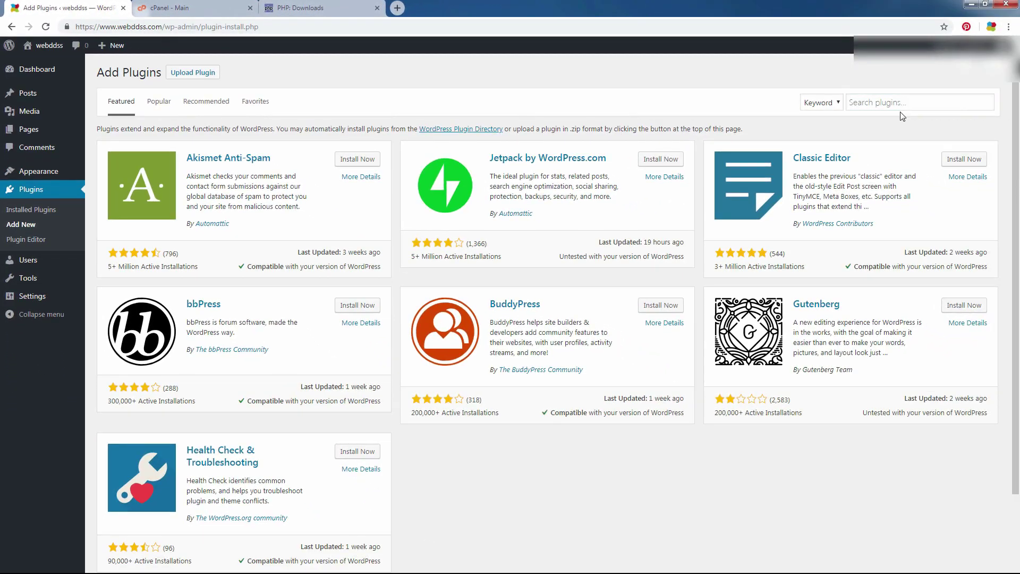
{"action": "right_click", "coordinate": [1019, 143]}
{"action": "left_click", "coordinate": [879, 107]}
{"action": "key", "text": "ctrl+v"}
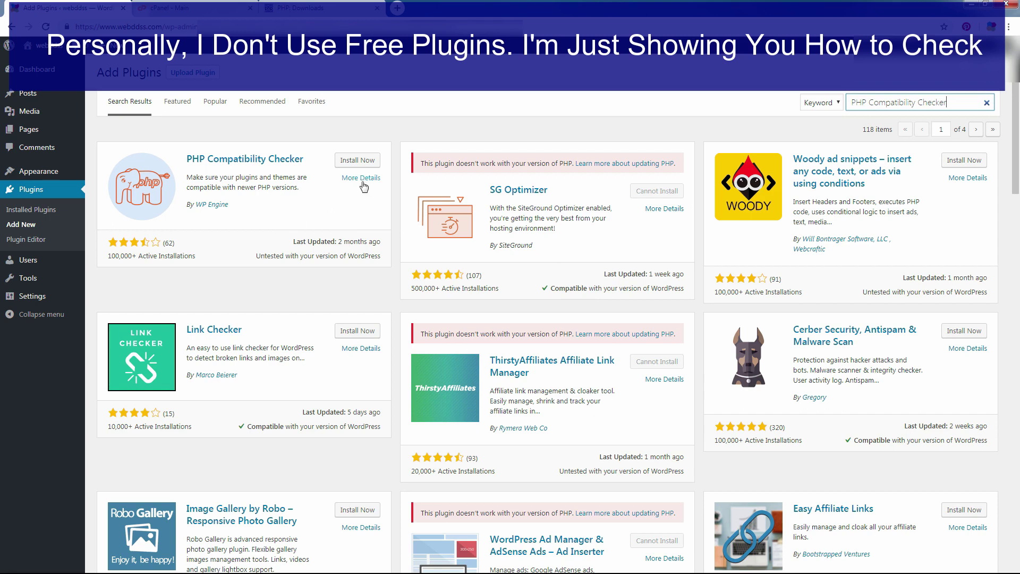
{"action": "left_click", "coordinate": [346, 162]}
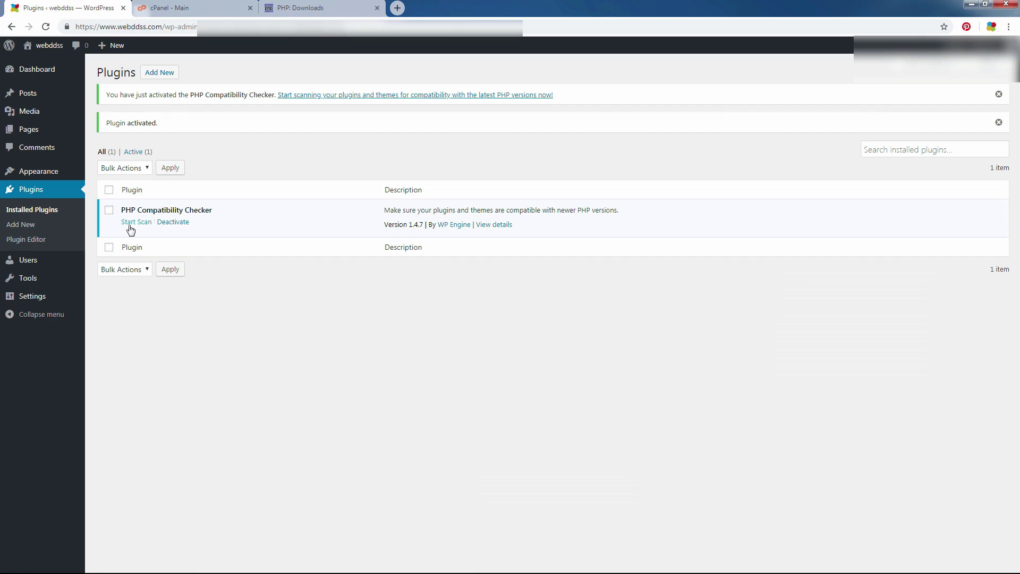
Run a PHP 7.2 scan of all plugins and themes, then select the plugin in Installed Plugins
{"action": "left_click", "coordinate": [131, 223]}
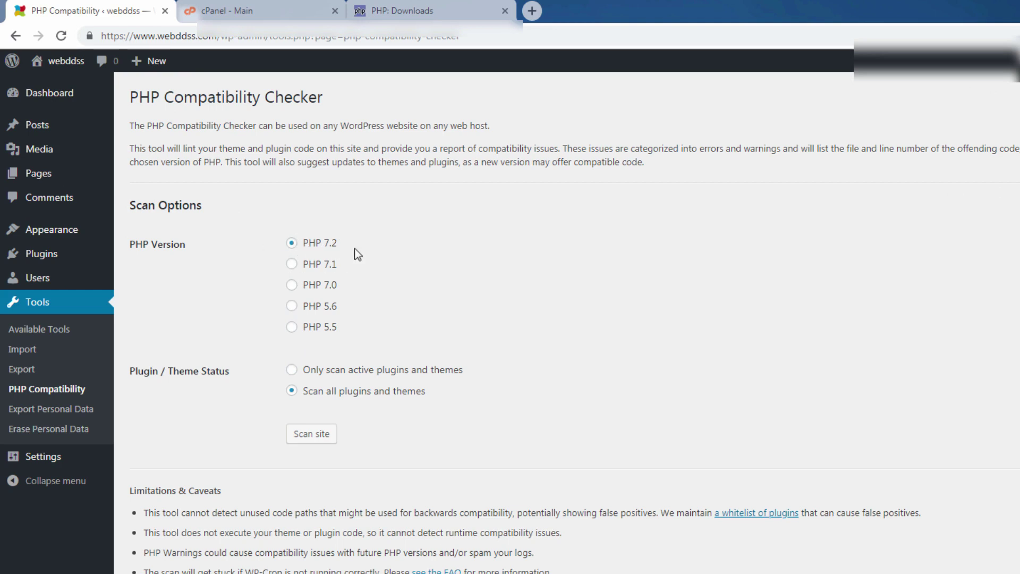
{"action": "left_click", "coordinate": [293, 371]}
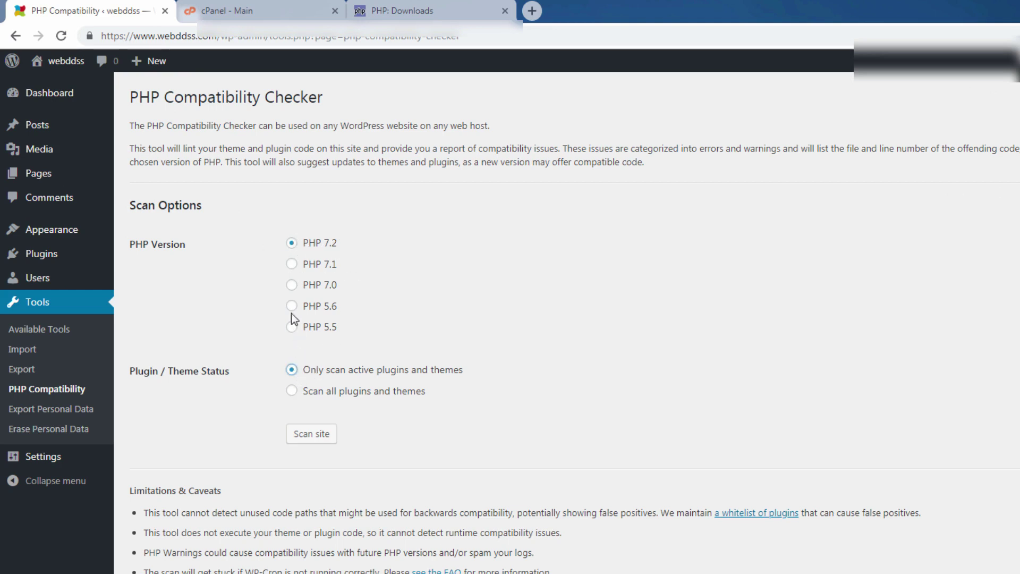
{"action": "left_click", "coordinate": [294, 394]}
{"action": "key", "text": "shift+Tab"}
{"action": "left_click", "coordinate": [313, 448]}
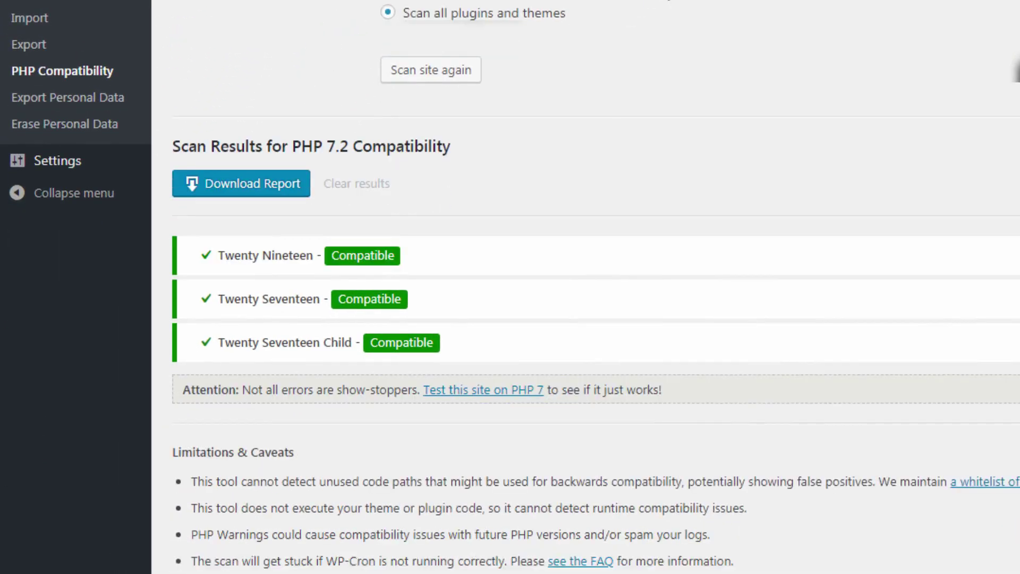
{"action": "scroll", "coordinate": [526, 125], "scroll_direction": "down", "scroll_amount": 1}
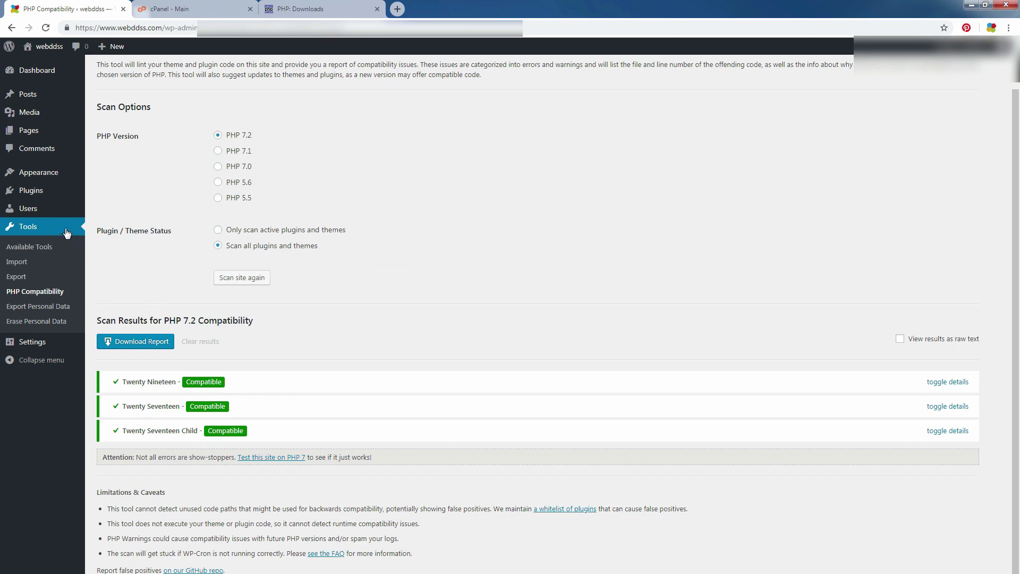
{"action": "left_click", "coordinate": [29, 195]}
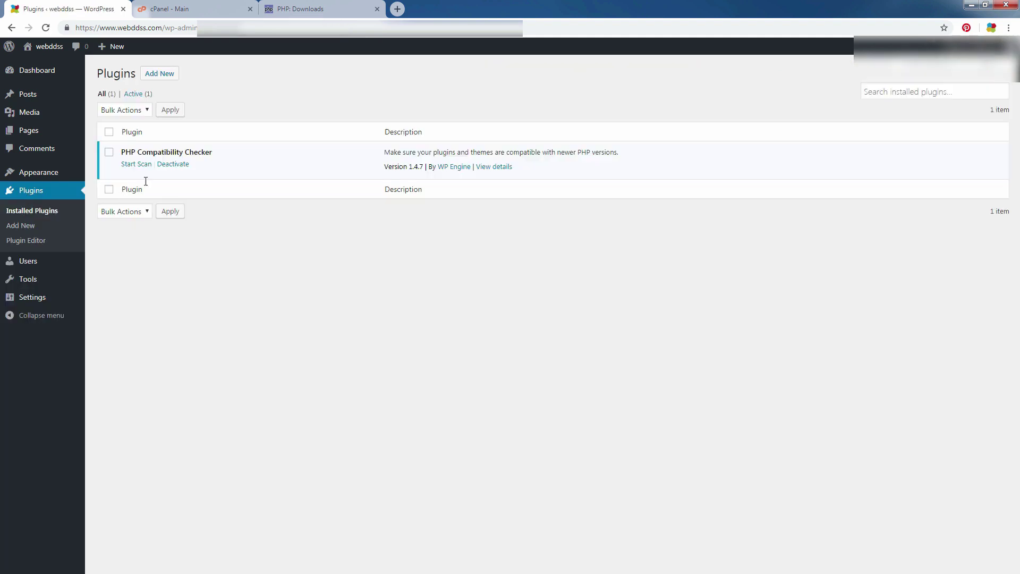
{"action": "left_click", "coordinate": [108, 153]}
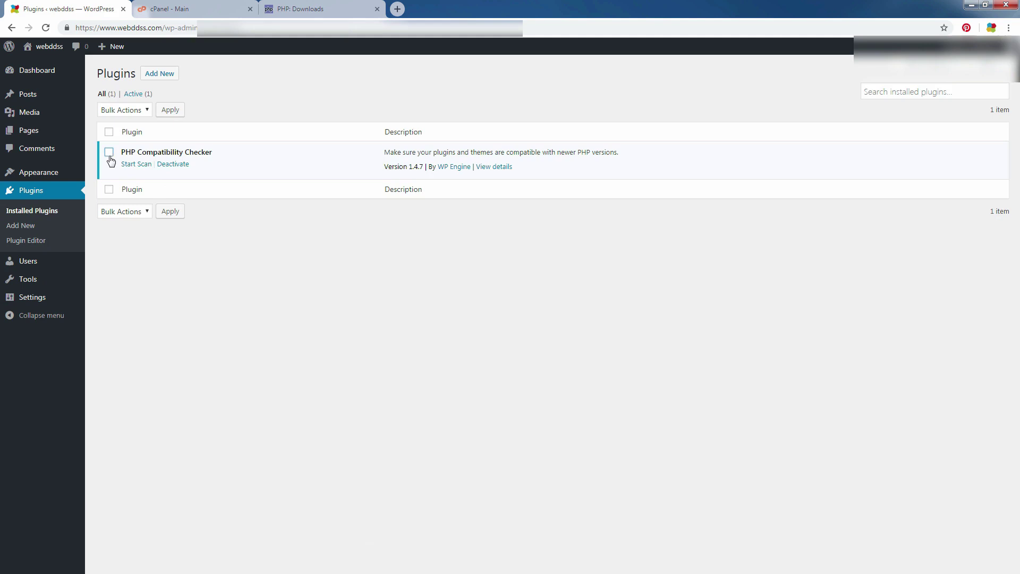
Deactivate and delete PHP Compatibility Checker, then reload the now-empty Plugins list
{"action": "left_click", "coordinate": [174, 164]}
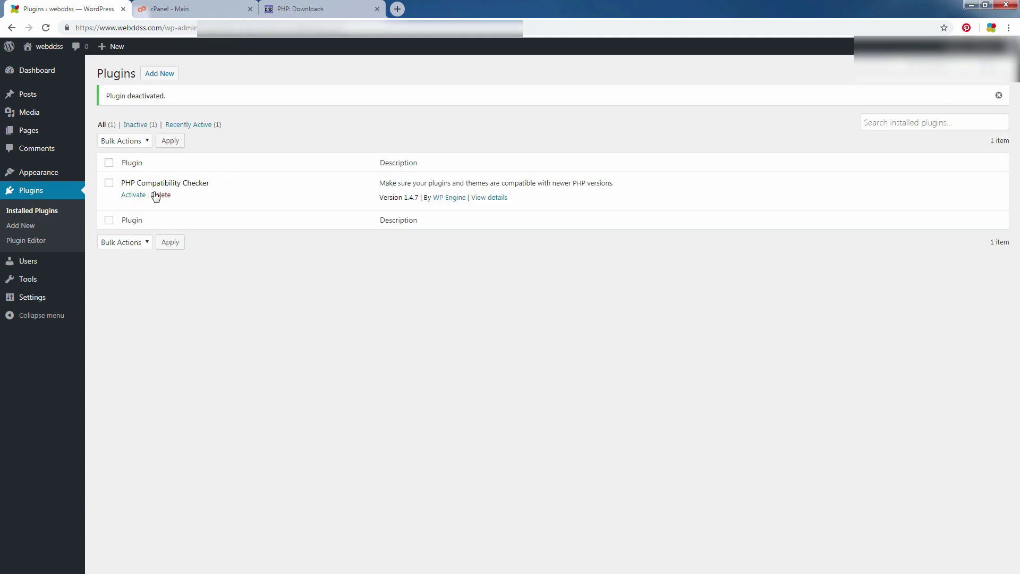
{"action": "left_click", "coordinate": [109, 183]}
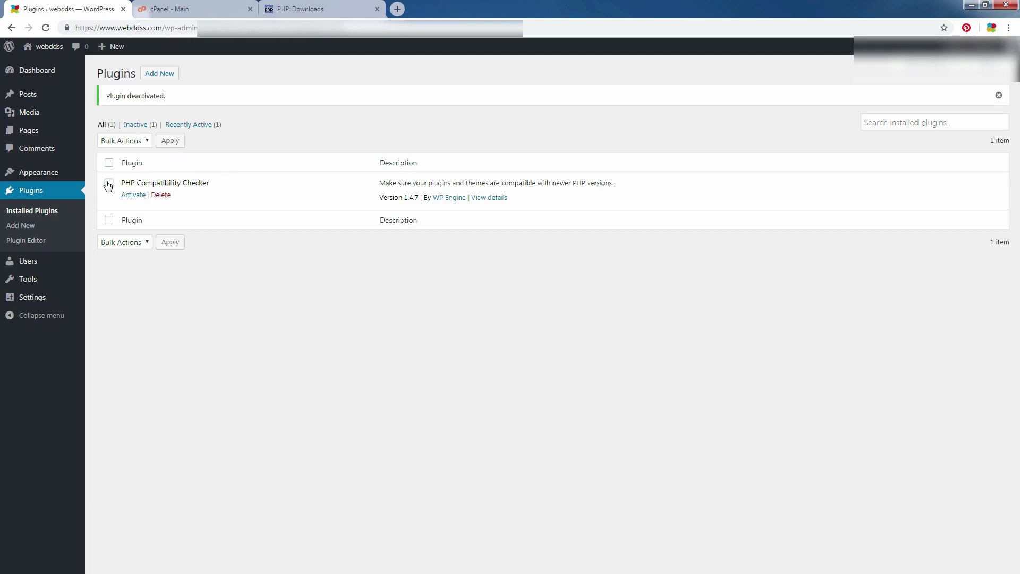
{"action": "left_click", "coordinate": [160, 195]}
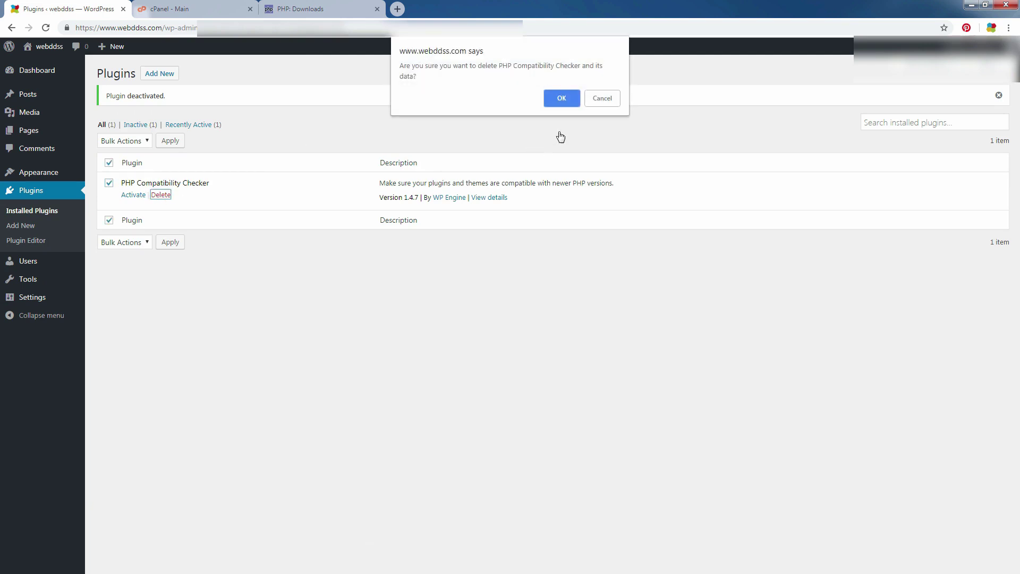
{"action": "left_click", "coordinate": [562, 98]}
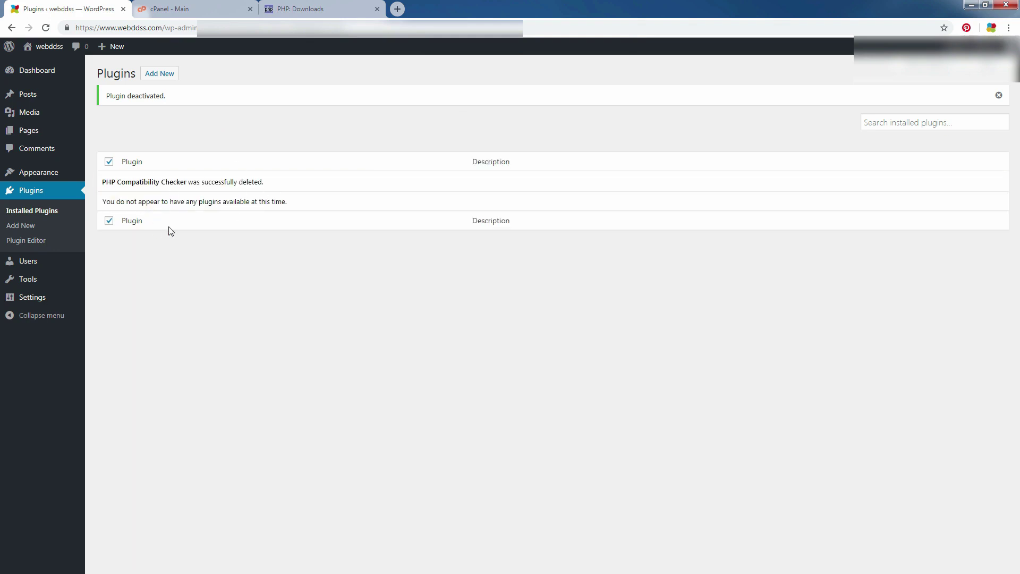
{"action": "left_click", "coordinate": [34, 191]}
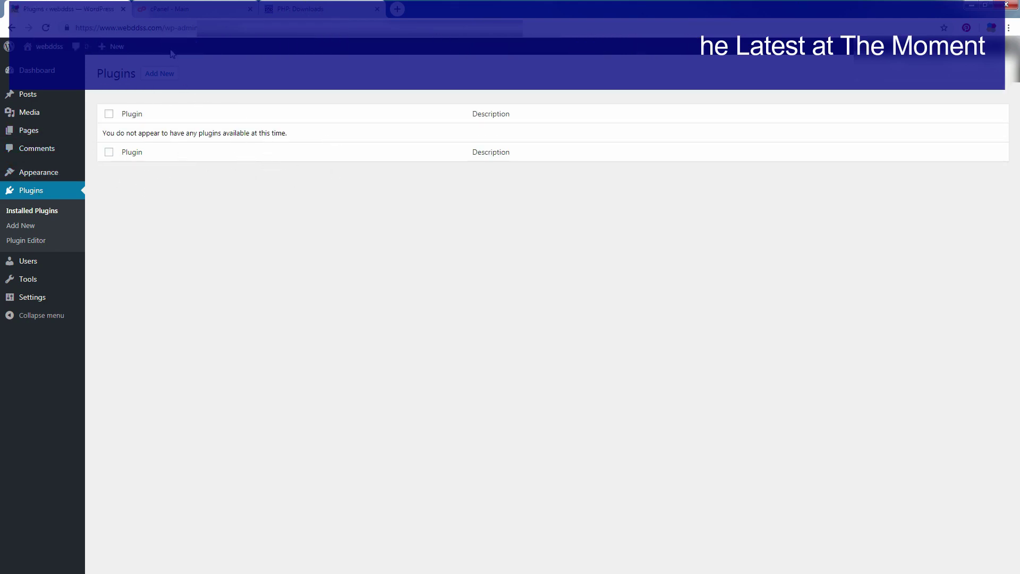
Go to php.net's Downloads page and highlight the 'Current Stable PHP 7.3.2' heading
{"action": "left_click", "coordinate": [56, 66]}
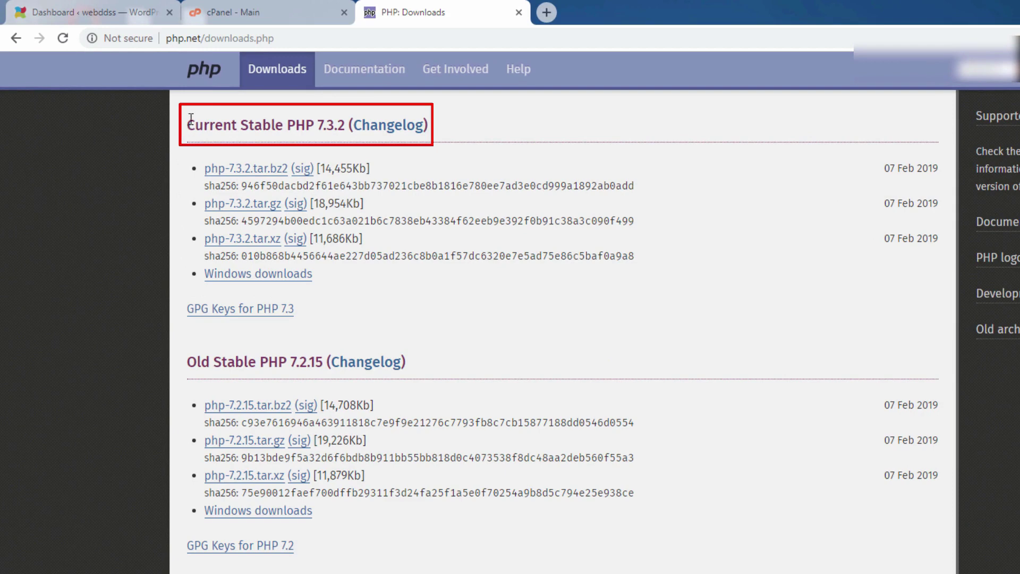
{"action": "left_click_drag", "start_coordinate": [191, 118], "coordinate": [353, 120]}
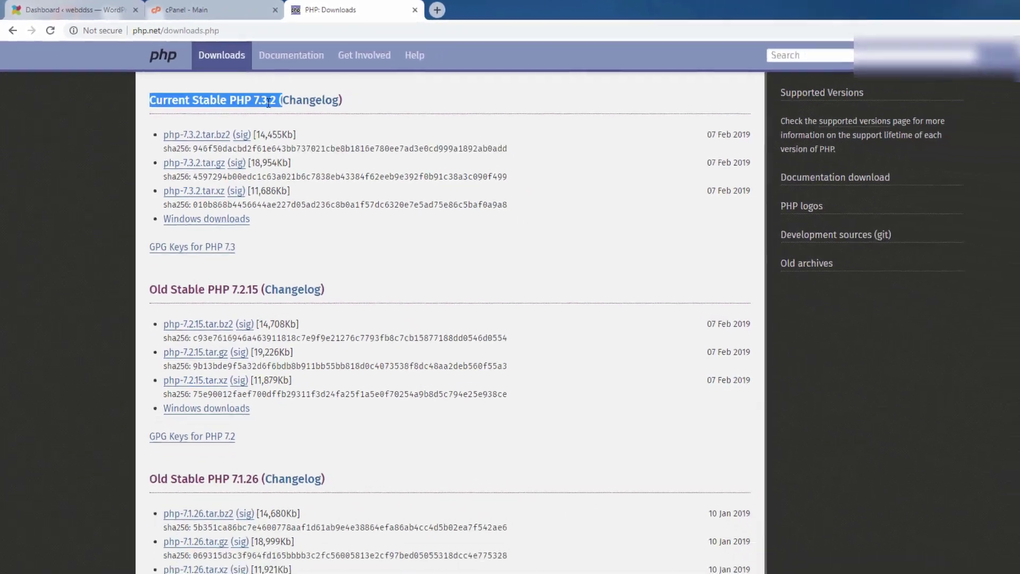
{"action": "key", "text": "ctrl+t"}
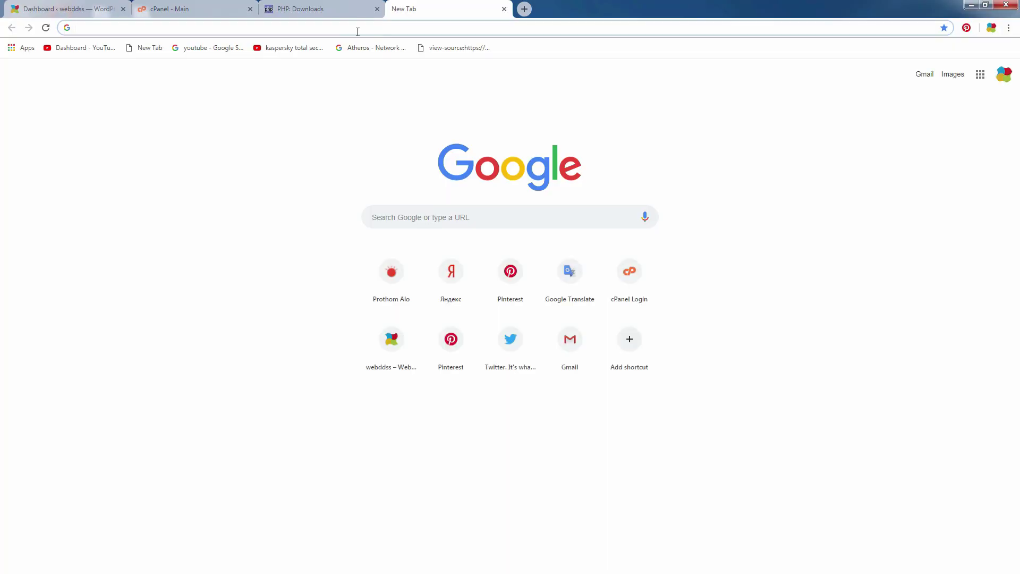
{"action": "type", "text": "pag"}
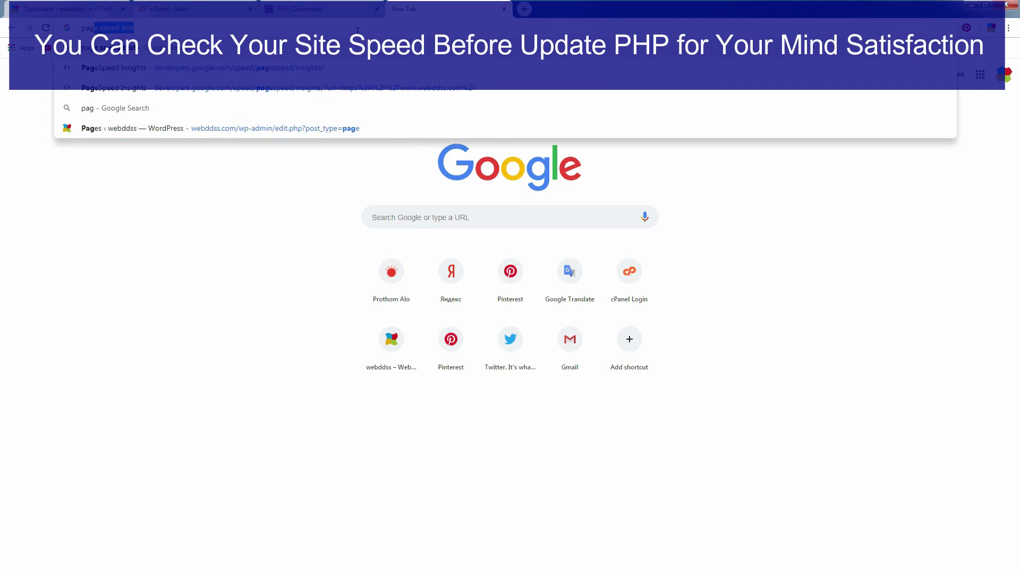
{"action": "type", "text": "e"}
{"action": "key", "text": "Return"}
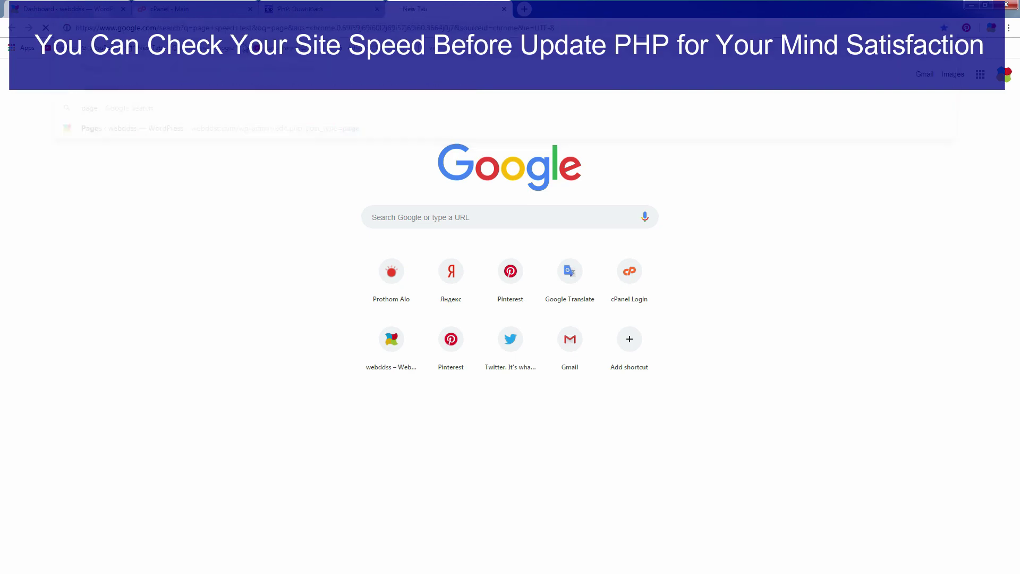
{"action": "left_click", "coordinate": [195, 140]}
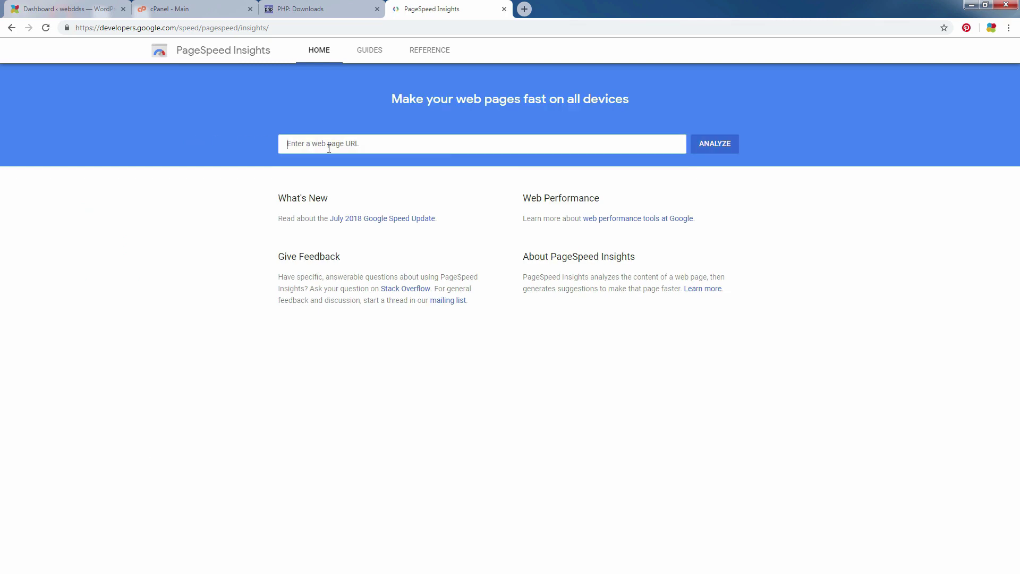
{"action": "right_click", "coordinate": [330, 143]}
{"action": "left_click", "coordinate": [346, 208]}
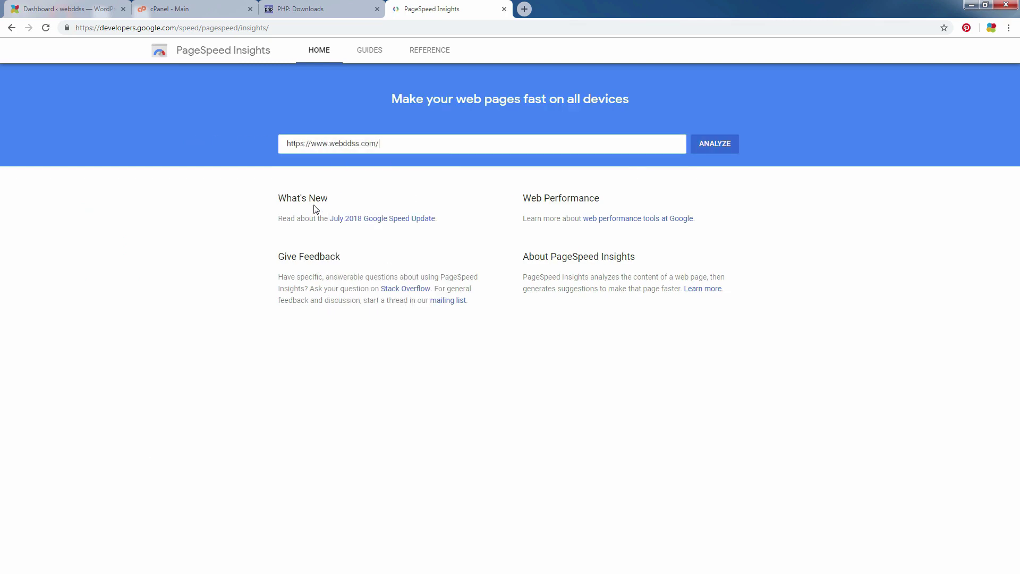
{"action": "left_click", "coordinate": [715, 146]}
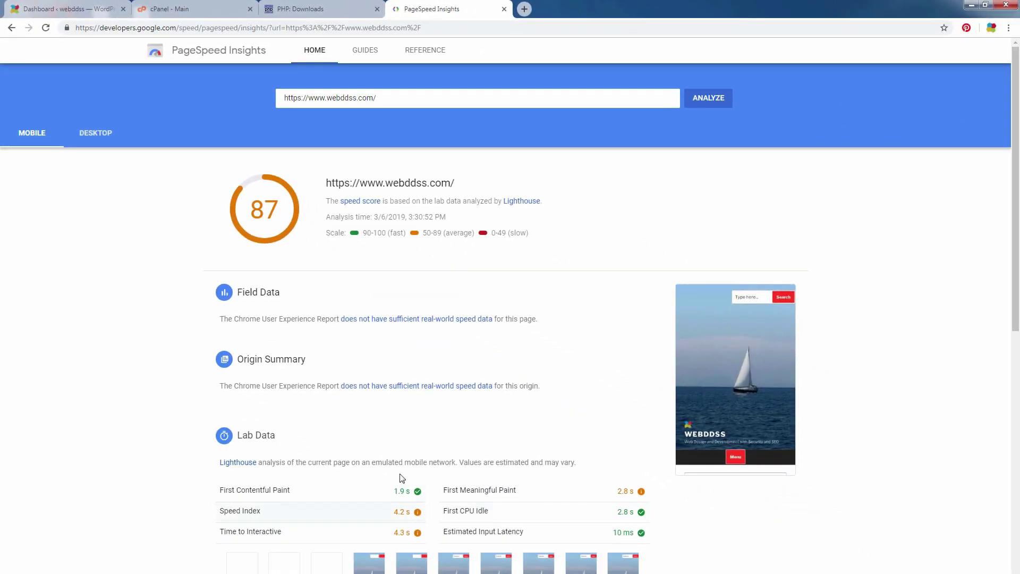
Find the PHP version selector in cPanel with 'ph' and expand its PHP Version list
{"action": "left_click", "coordinate": [502, 9]}
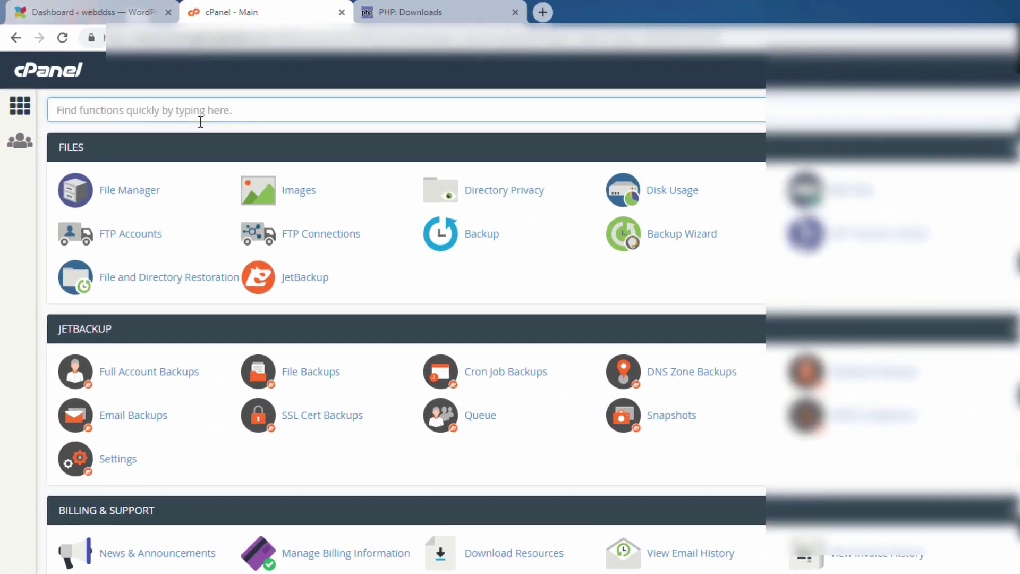
{"action": "type", "text": "php"}
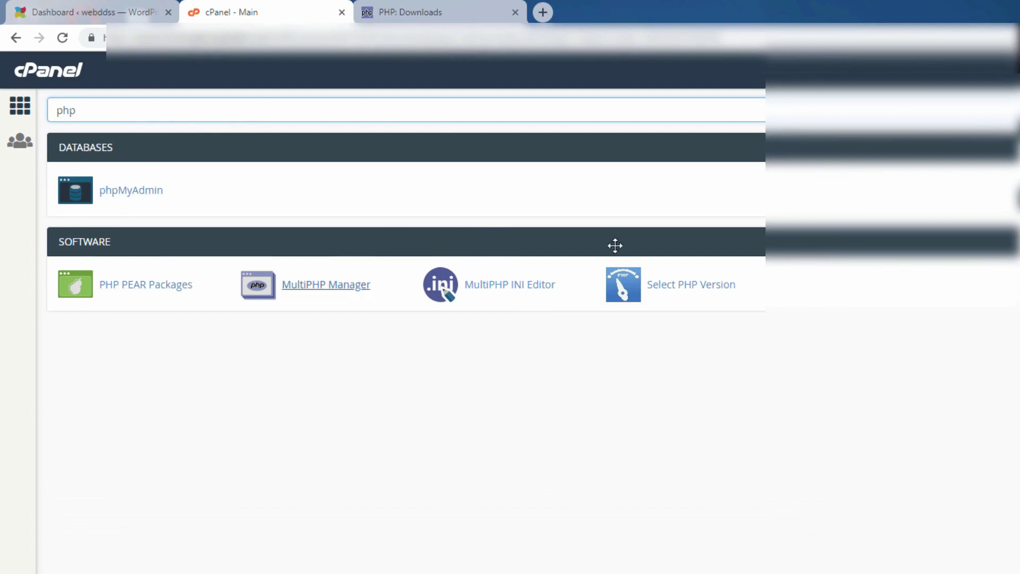
{"action": "left_click", "coordinate": [685, 291]}
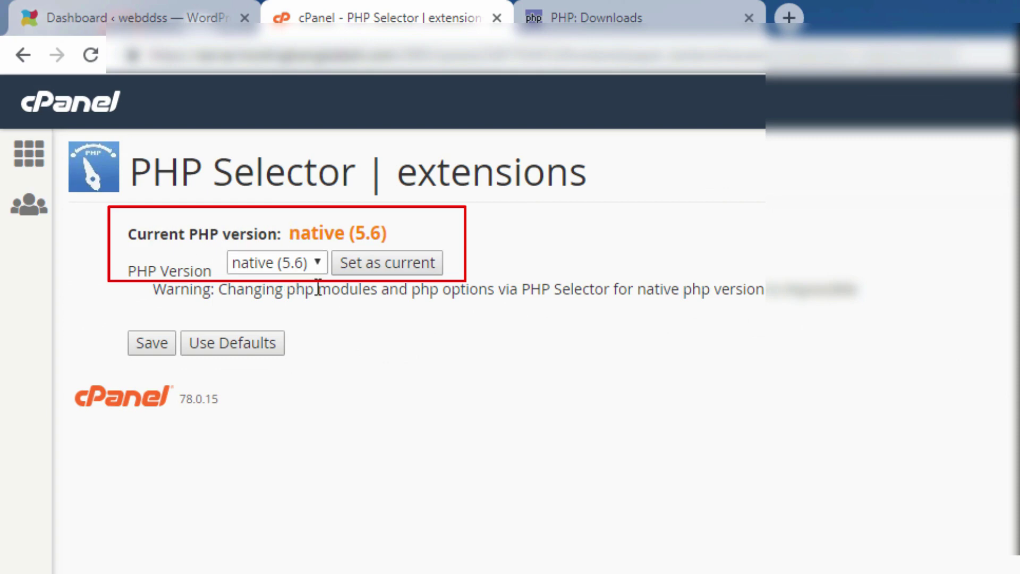
{"action": "left_click", "coordinate": [318, 263]}
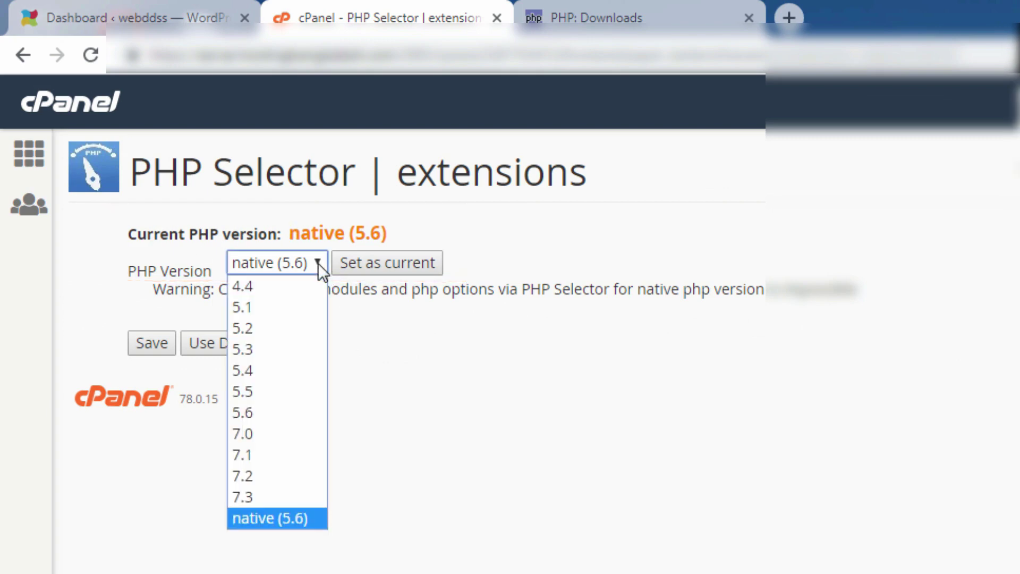
Select PHP 7.3, toggle the pdf extension on and back off, and save the extension set
{"action": "left_click", "coordinate": [272, 497]}
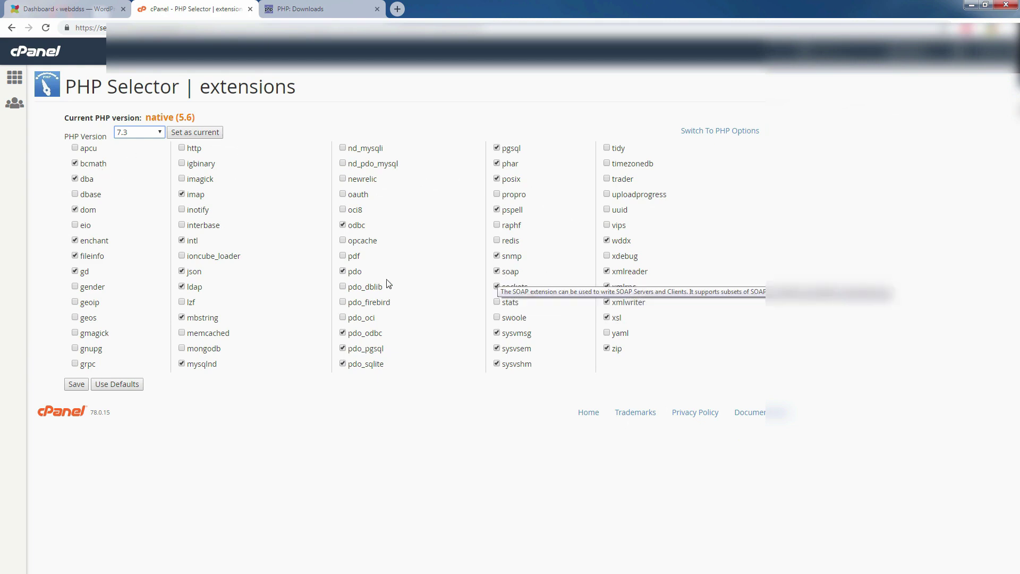
{"action": "left_click", "coordinate": [344, 257]}
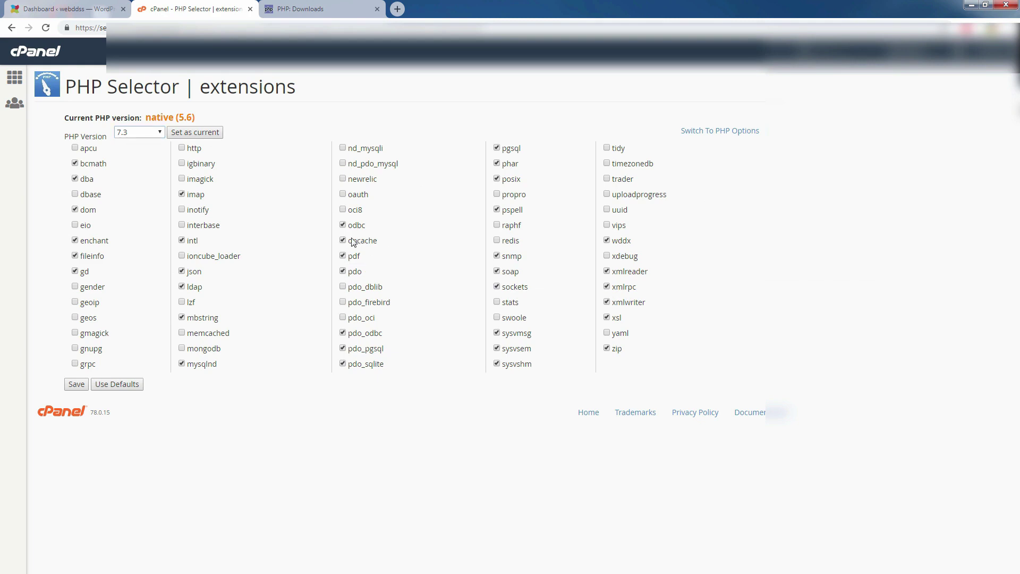
{"action": "left_click", "coordinate": [345, 258]}
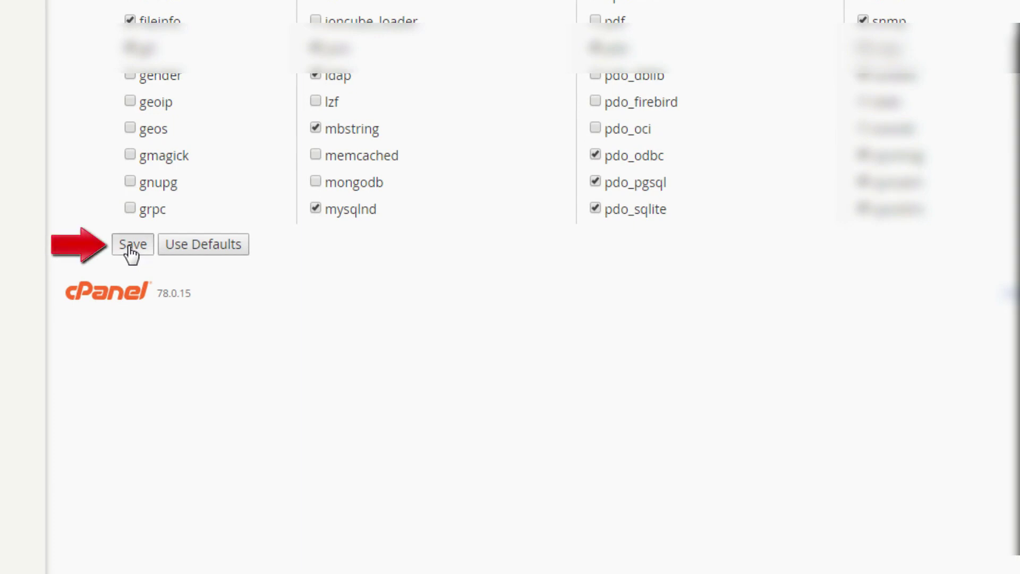
{"action": "left_click", "coordinate": [133, 250]}
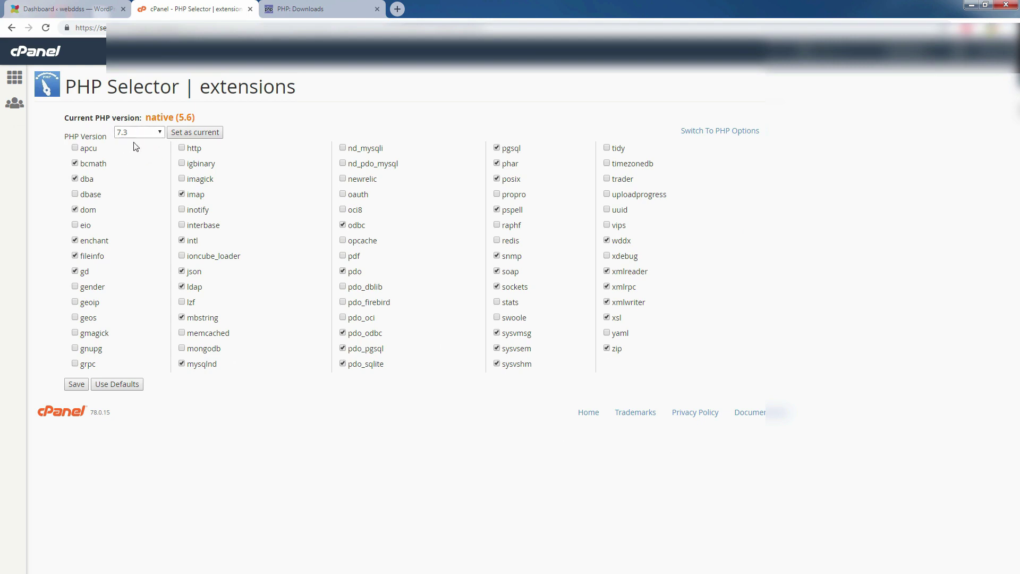
On the PHP options page for version 7.3, change upload_max_filesize from 2M to 8M
{"action": "left_click", "coordinate": [720, 136]}
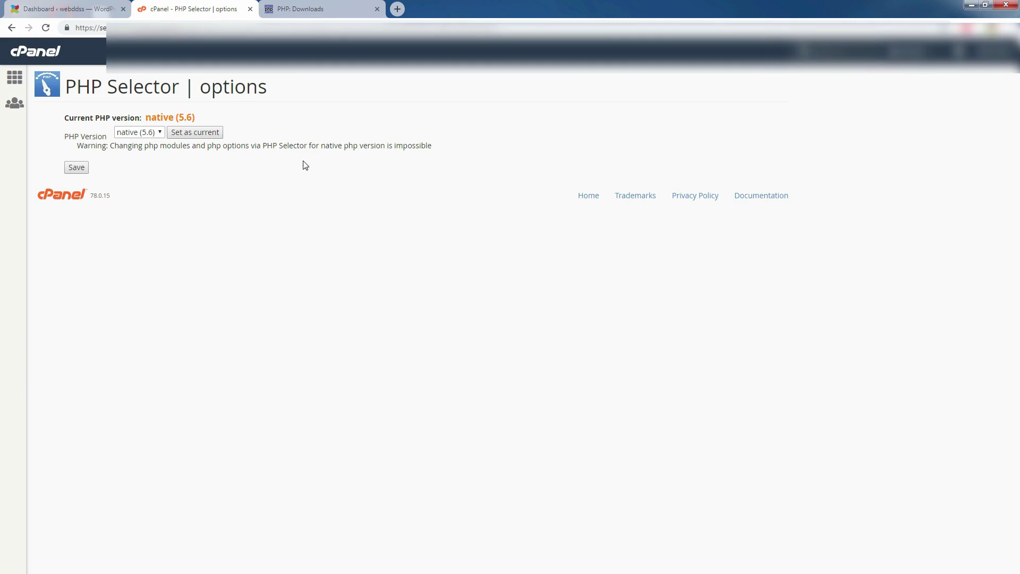
{"action": "left_click", "coordinate": [153, 132]}
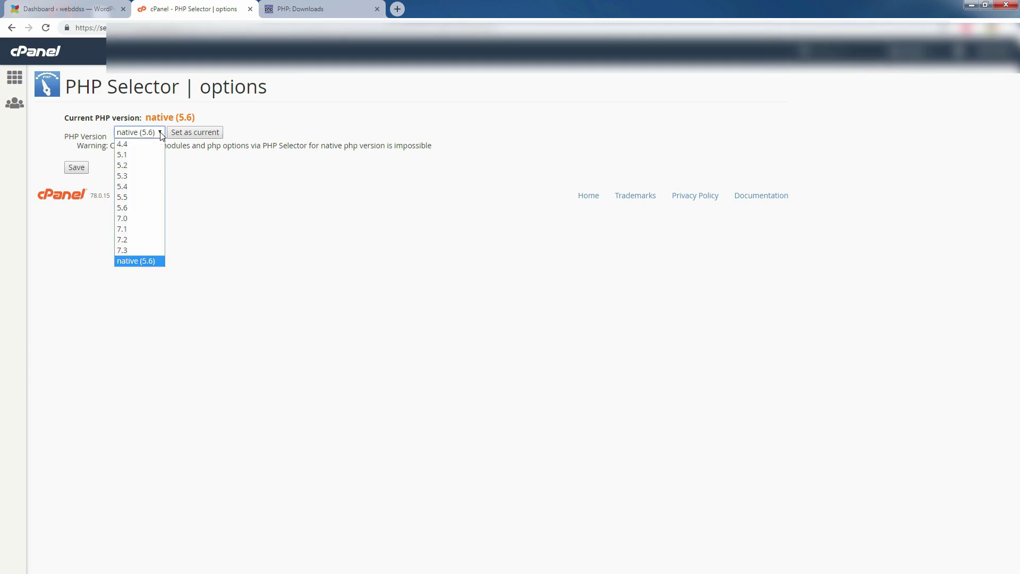
{"action": "left_click", "coordinate": [149, 250]}
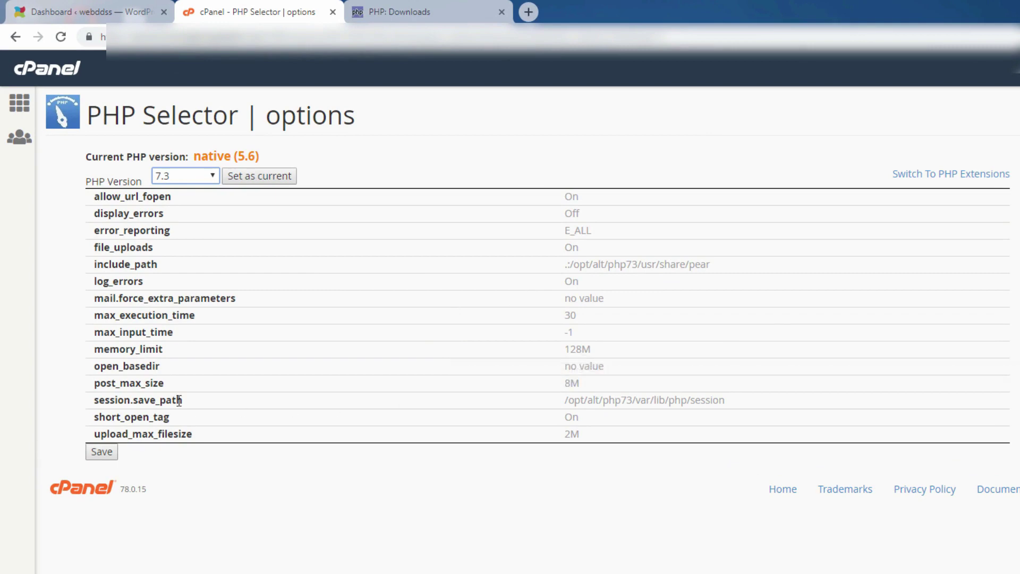
{"action": "left_click", "coordinate": [572, 435]}
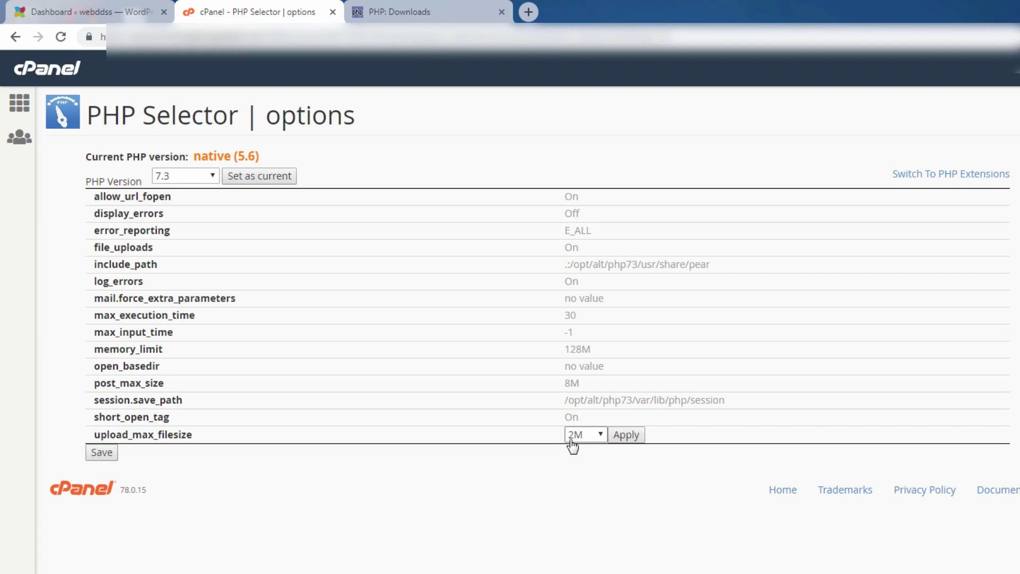
{"action": "left_click", "coordinate": [601, 436]}
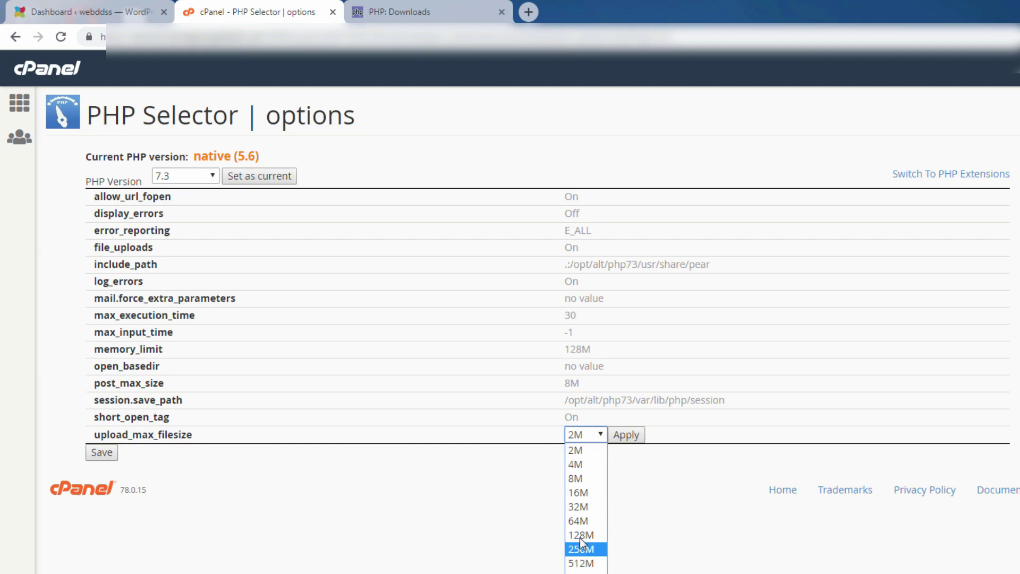
{"action": "left_click", "coordinate": [581, 483]}
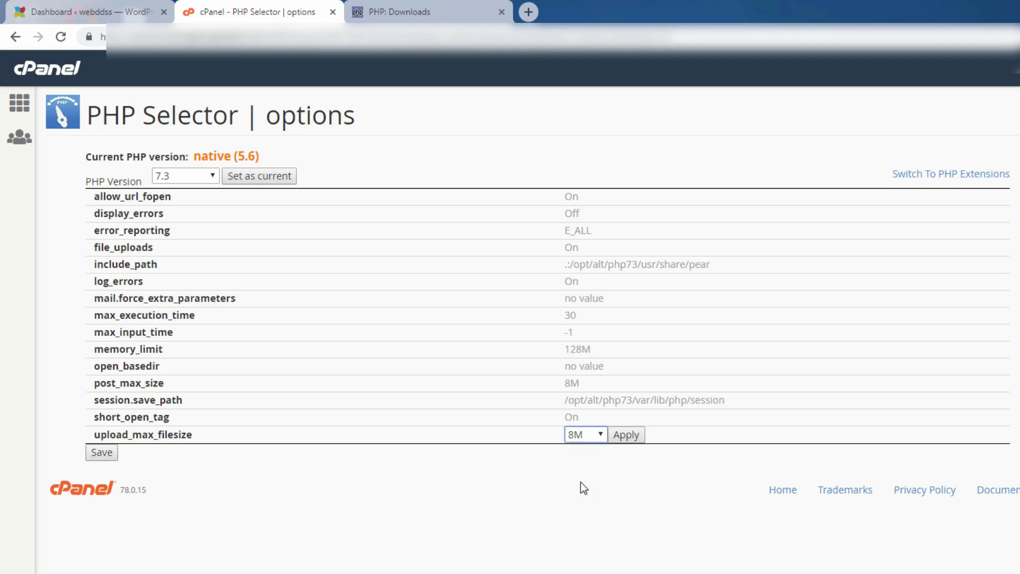
{"action": "left_click", "coordinate": [615, 441]}
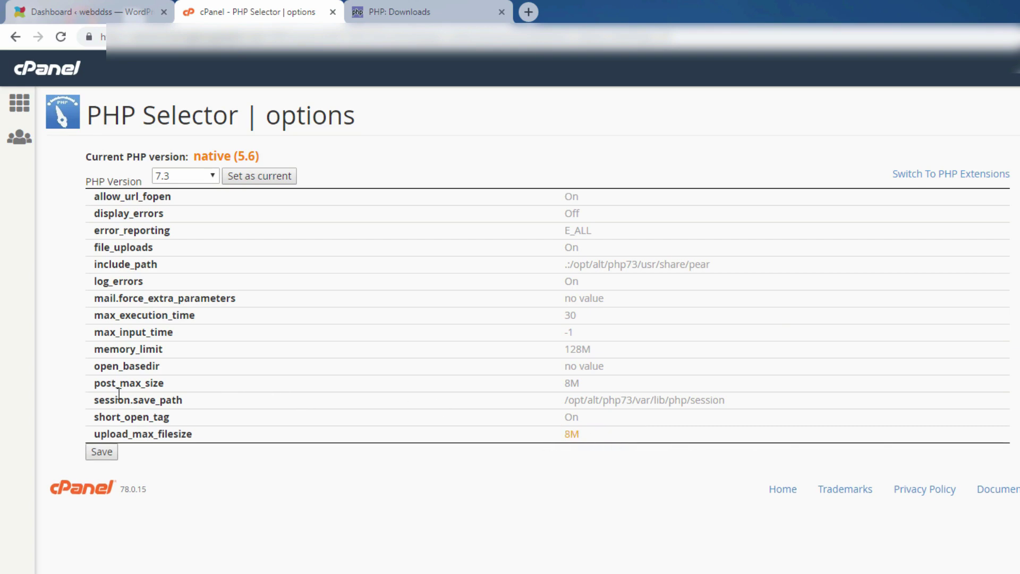
{"action": "mouse_move", "coordinate": [128, 362]}
Set memory_limit to 256M, save the PHP options, and make 7.3 the current version
{"action": "left_click", "coordinate": [589, 350]}
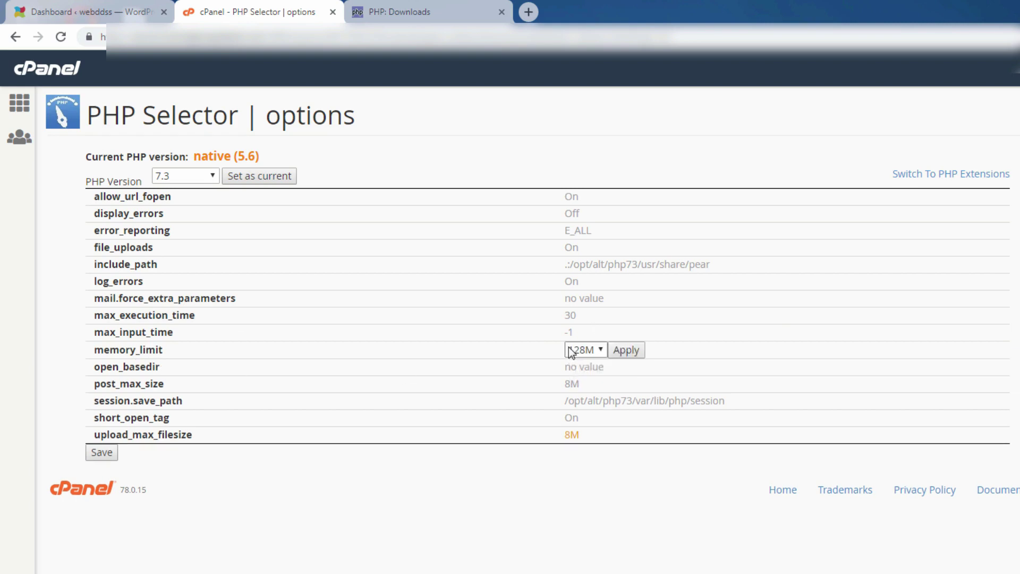
{"action": "left_click", "coordinate": [600, 351]}
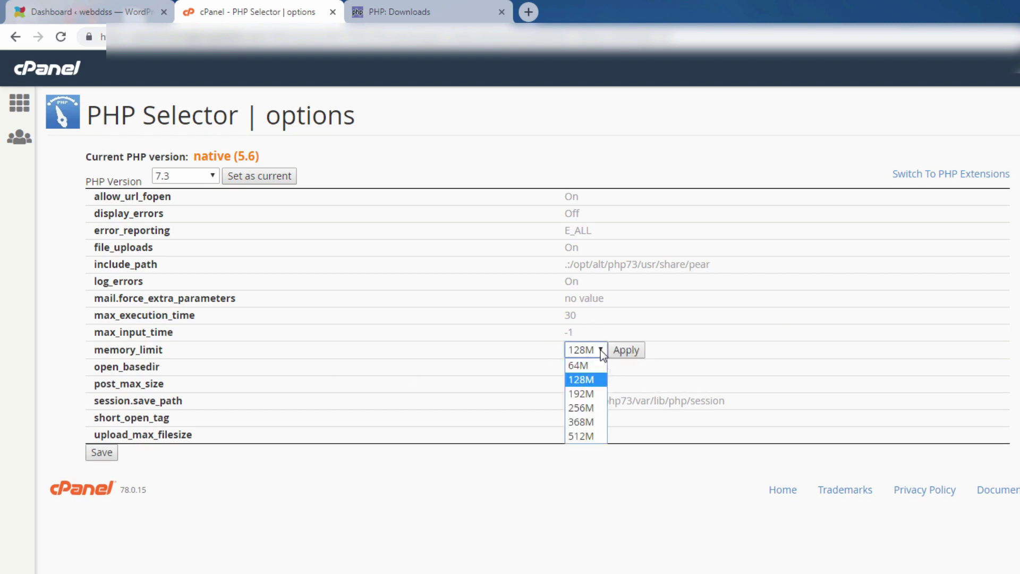
{"action": "left_click", "coordinate": [586, 408]}
{"action": "left_click", "coordinate": [631, 352]}
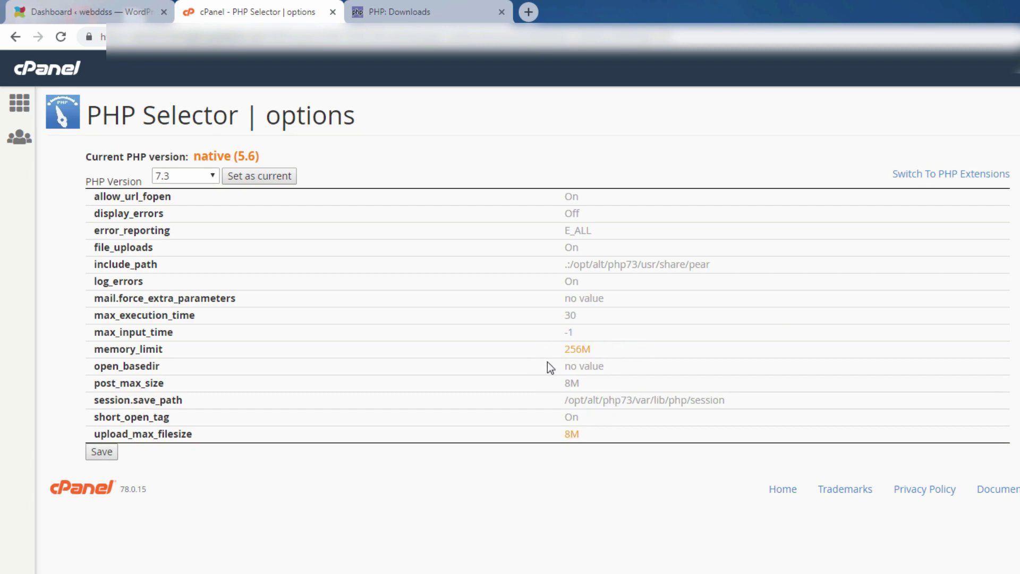
{"action": "left_click", "coordinate": [101, 453]}
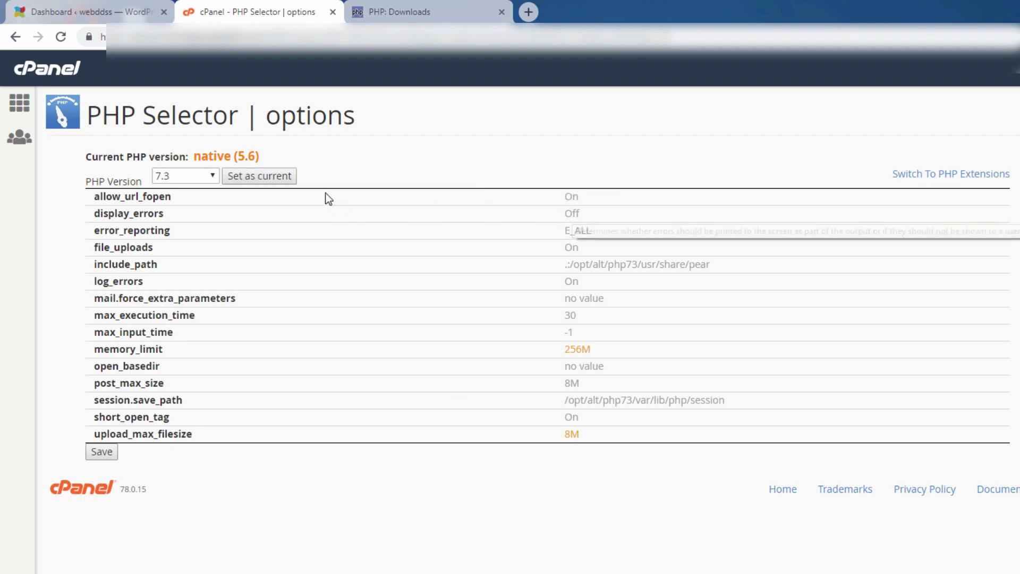
{"action": "left_click", "coordinate": [286, 183]}
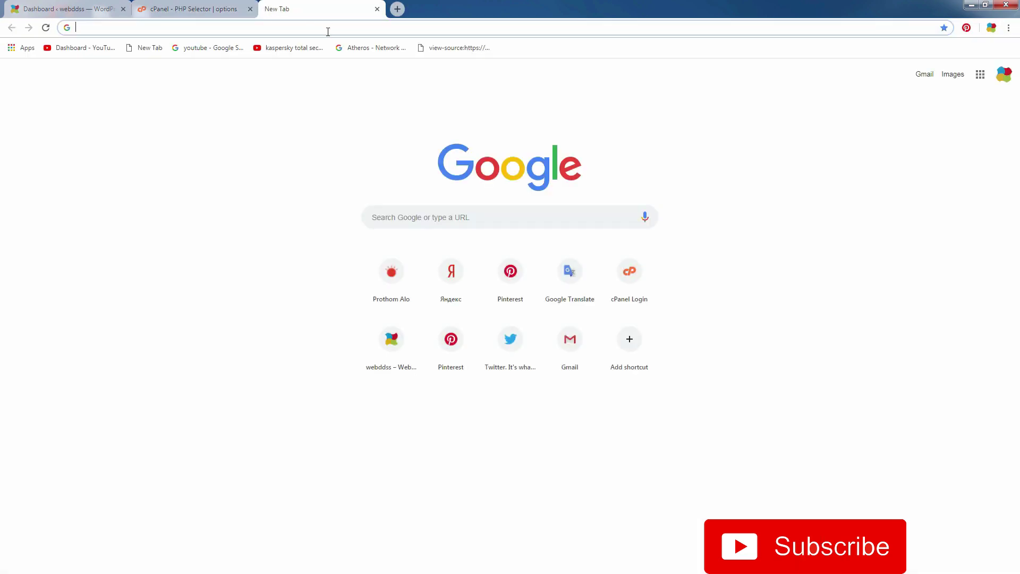
{"action": "type", "text": "page"}
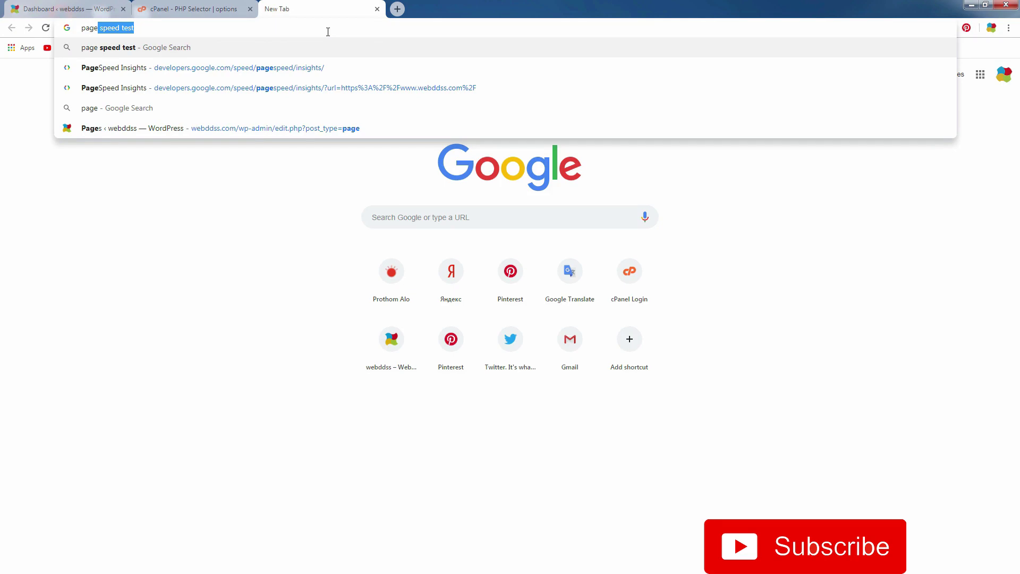
{"action": "left_click", "coordinate": [251, 53]}
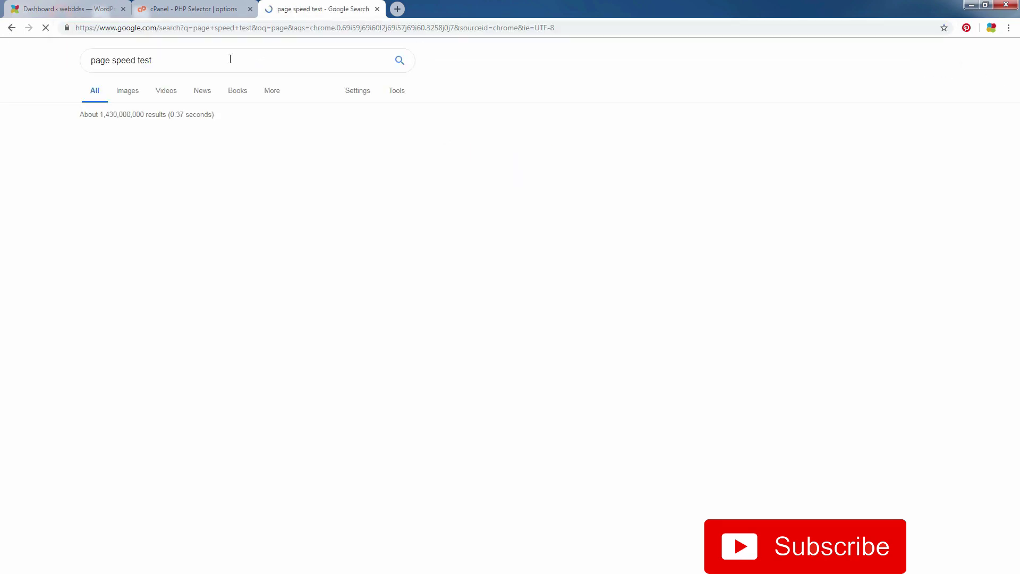
{"action": "left_click", "coordinate": [188, 137]}
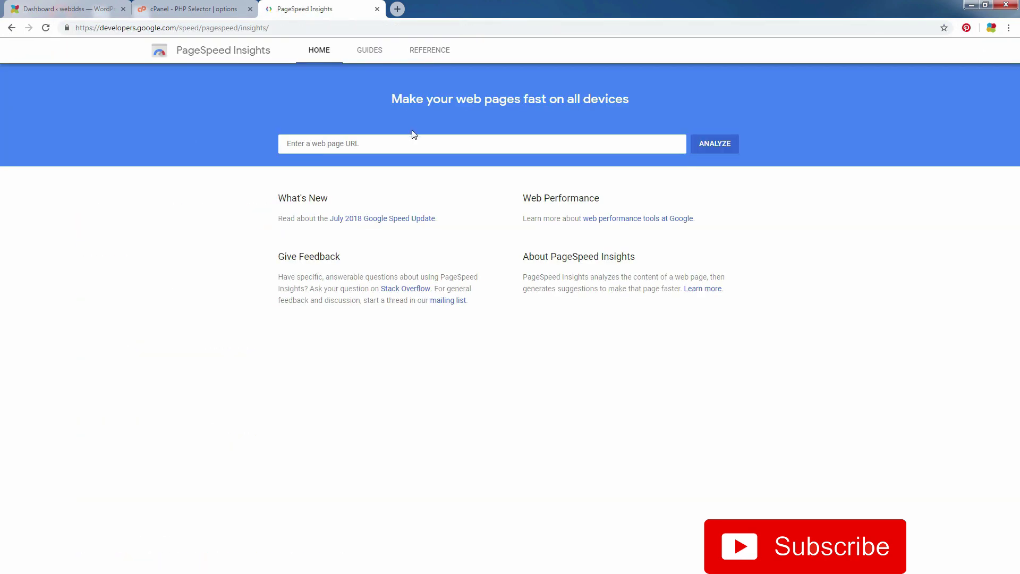
{"action": "left_click", "coordinate": [341, 140]}
{"action": "right_click", "coordinate": [343, 139]}
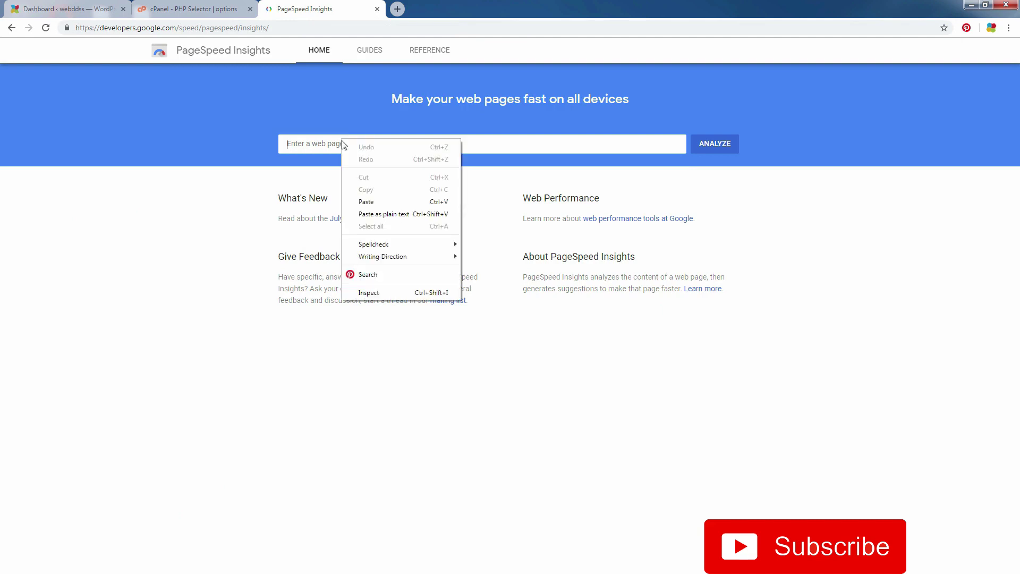
{"action": "left_click", "coordinate": [367, 197]}
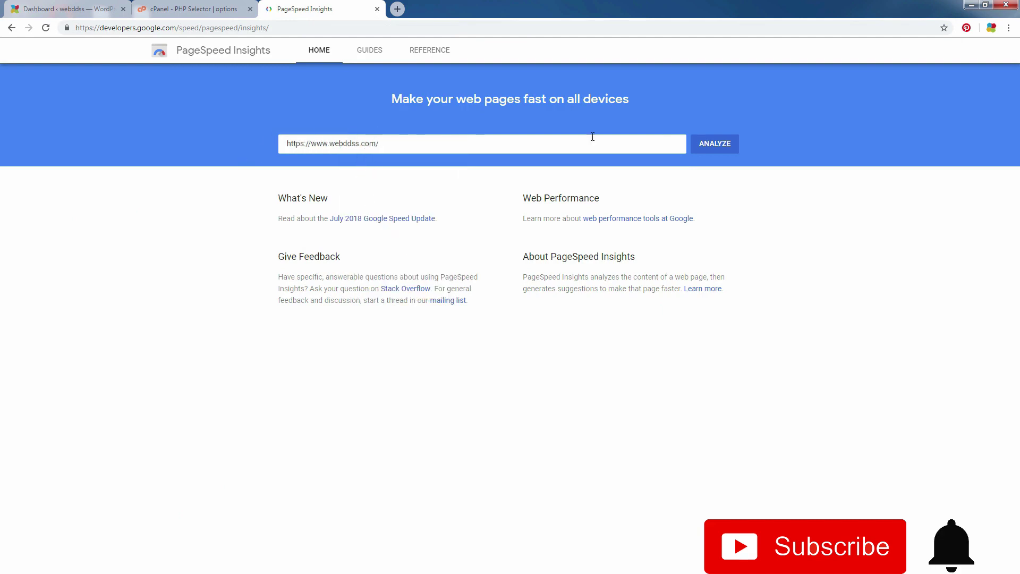
{"action": "left_click", "coordinate": [703, 143]}
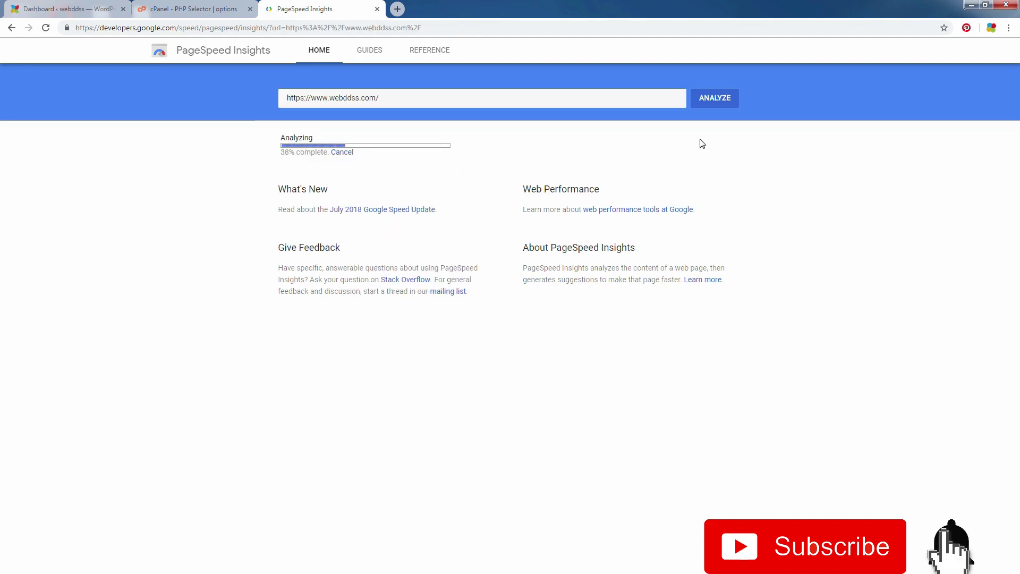